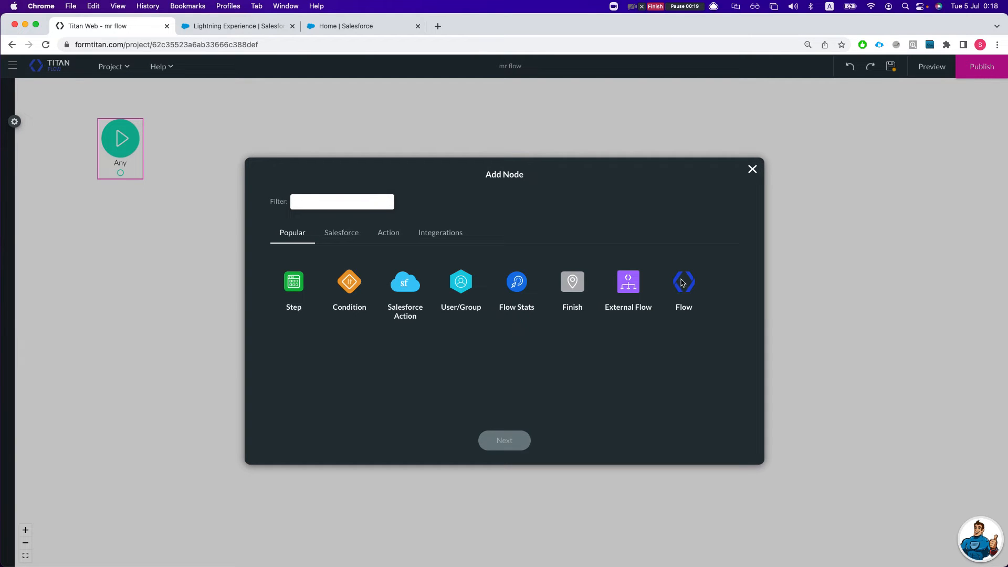
pyautogui.click(682, 284)
pyautogui.click(500, 441)
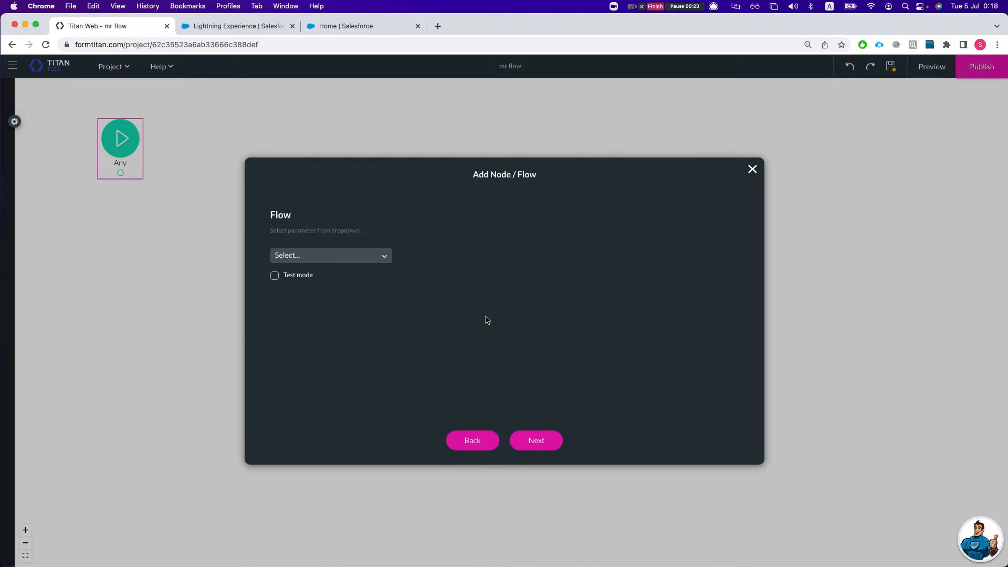
pyautogui.click(333, 262)
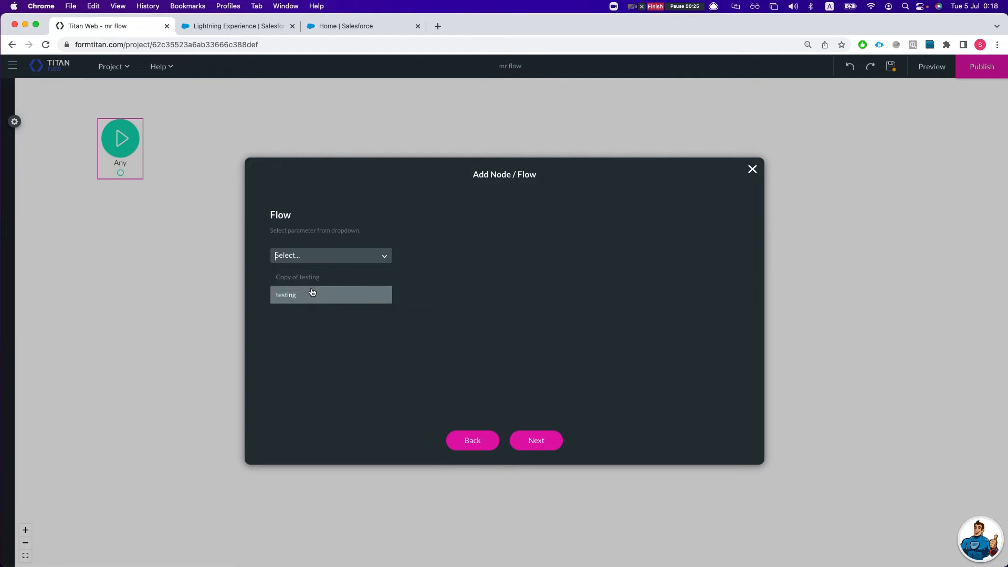
pyautogui.click(308, 296)
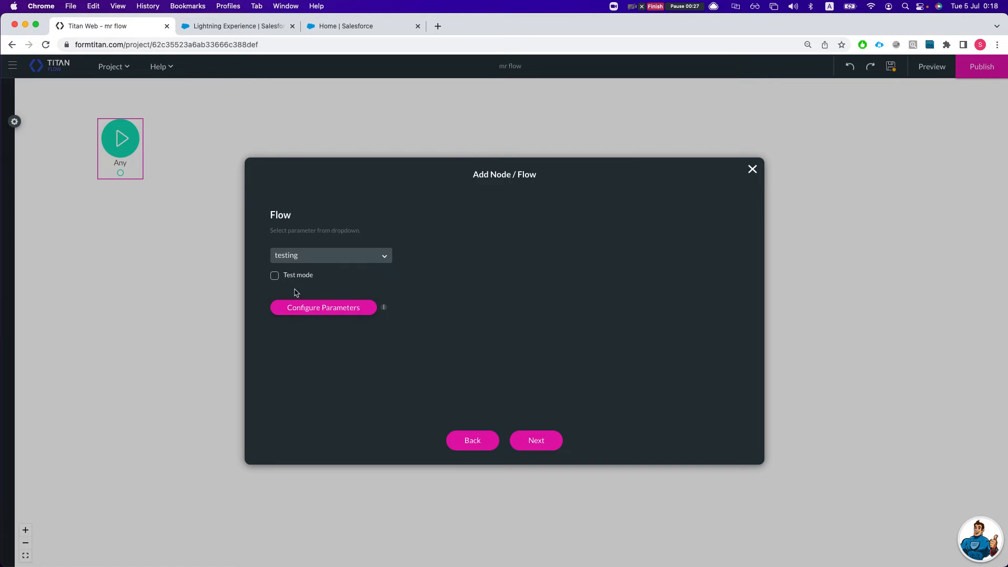
pyautogui.click(310, 313)
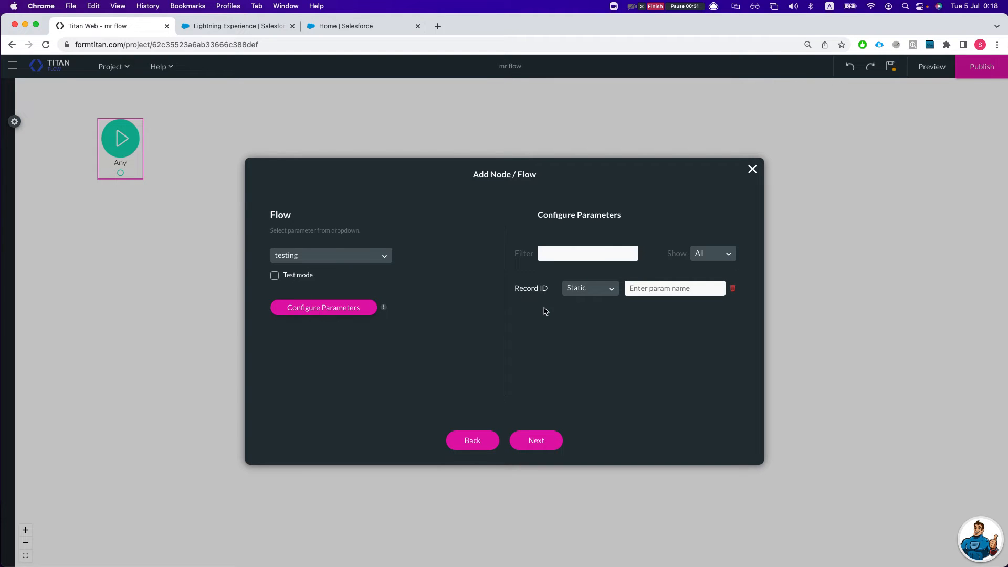
pyautogui.click(573, 292)
pyautogui.click(646, 329)
pyautogui.click(752, 170)
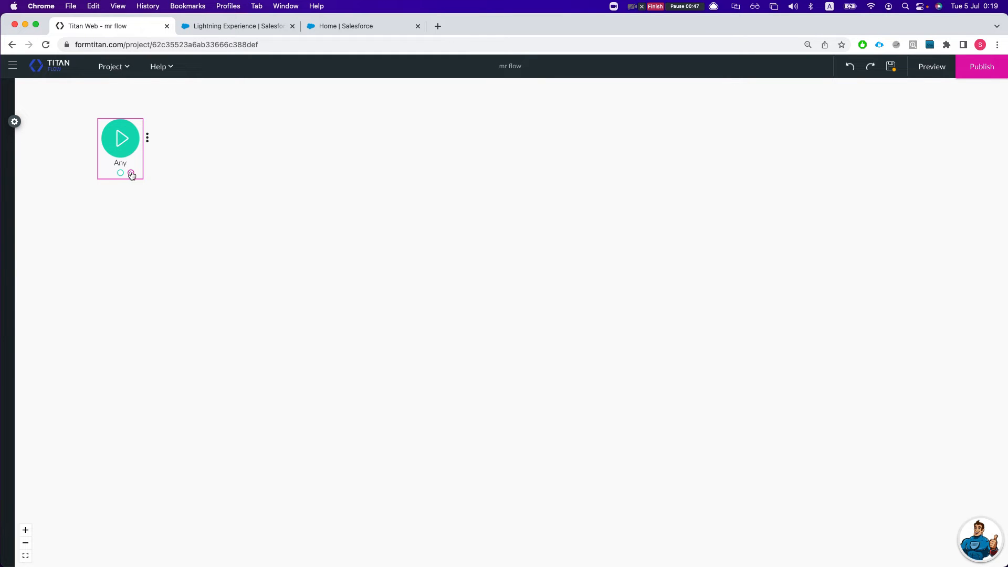
# Start adding a Salesforce Action node from the Any start node
pyautogui.click(131, 174)
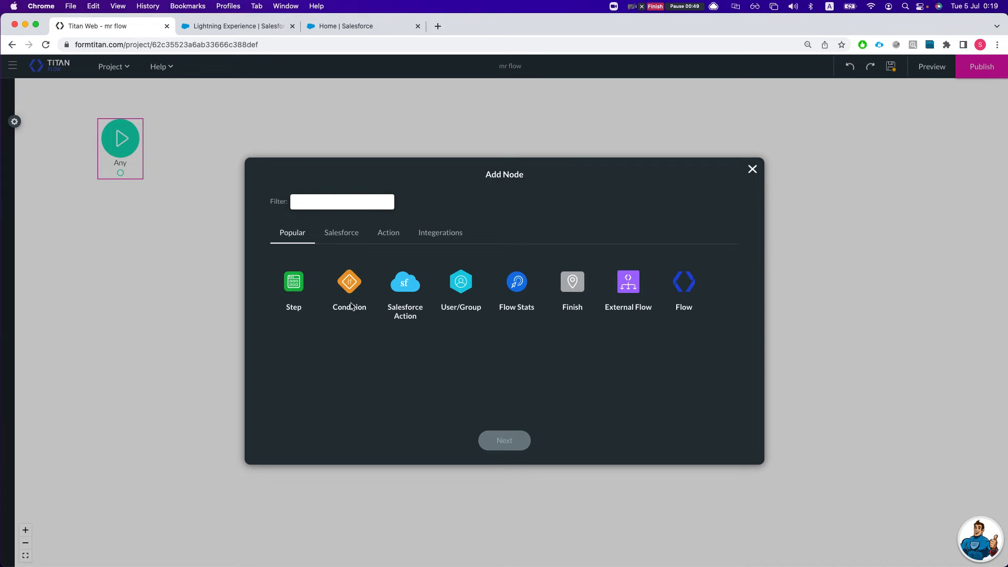
pyautogui.click(339, 232)
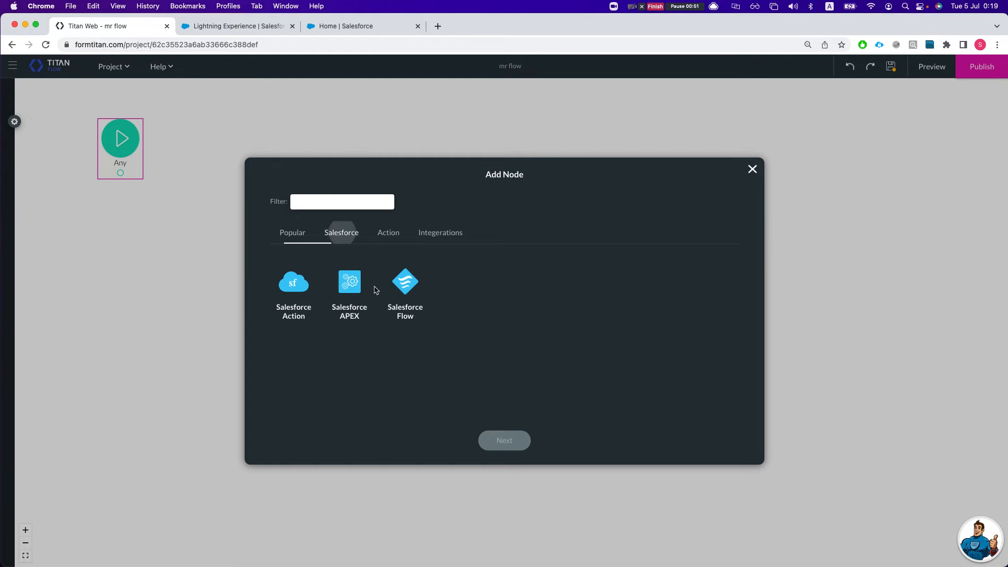
pyautogui.click(298, 294)
pyautogui.click(507, 440)
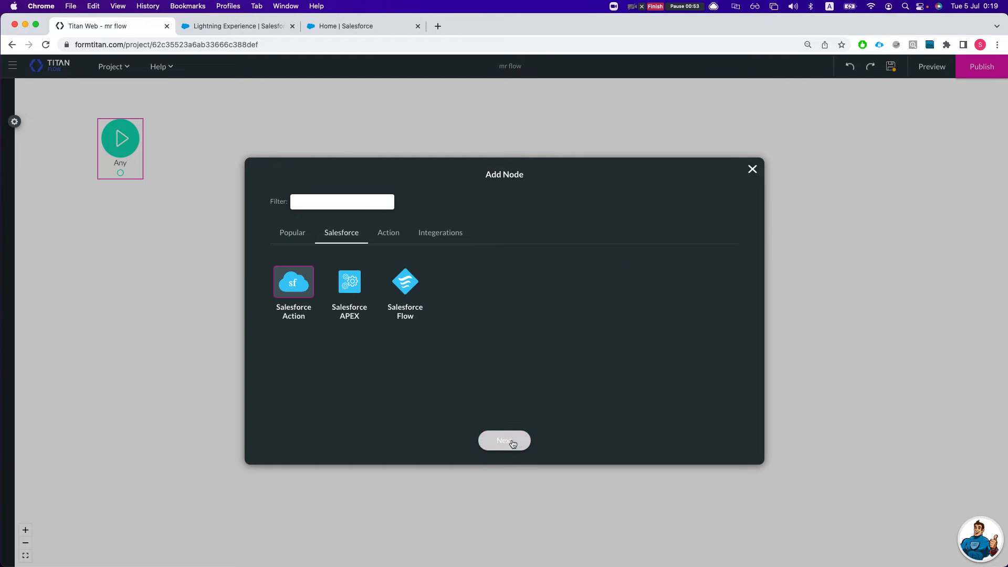
# Create a new get-record Salesforce integration that pulls from the Account object
pyautogui.click(318, 247)
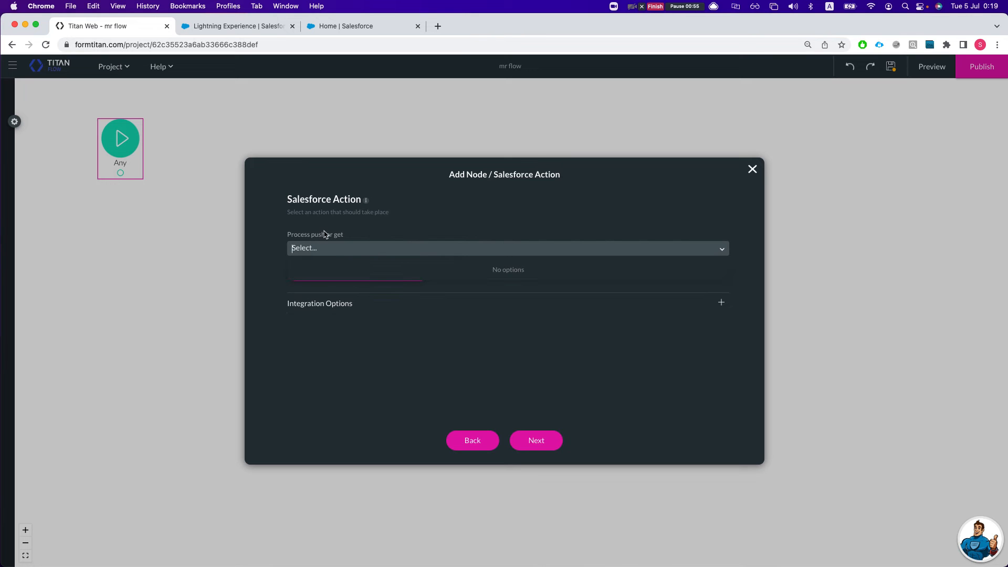
pyautogui.click(327, 269)
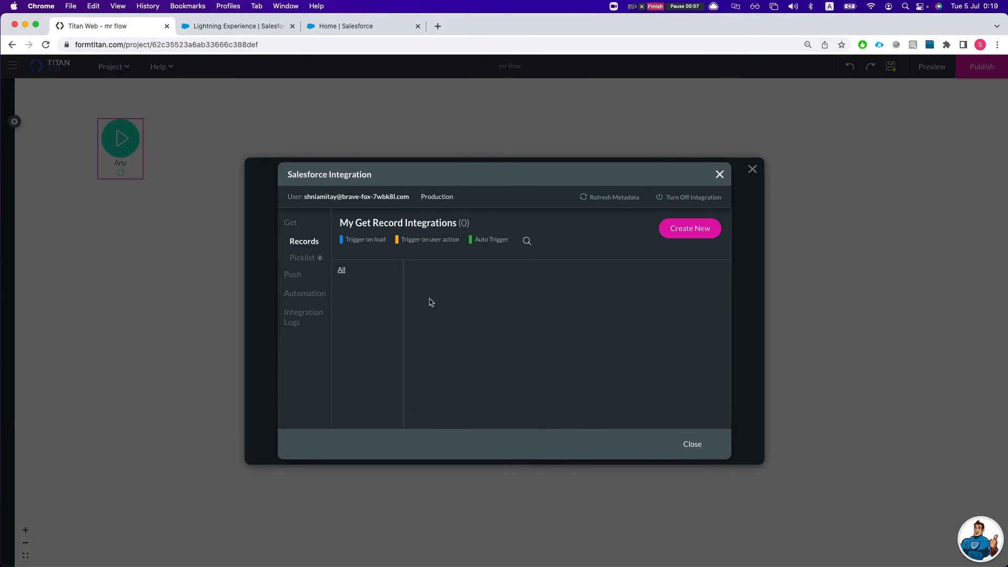
pyautogui.click(672, 228)
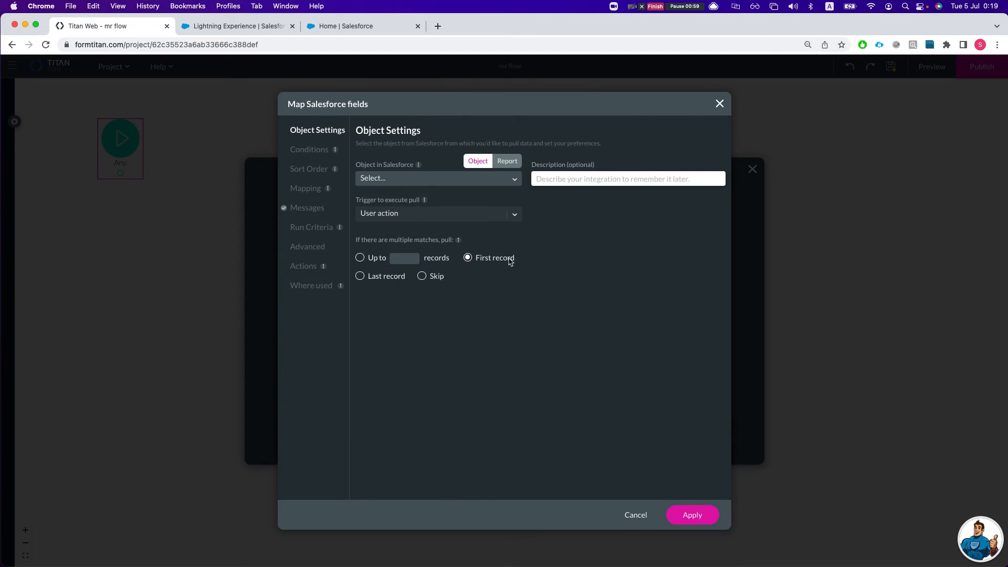
pyautogui.click(411, 185)
pyautogui.write('acc')
pyautogui.click(394, 216)
# Set the integration's condition to the Account ID field with the Equals operation
pyautogui.click(296, 151)
pyautogui.click(430, 186)
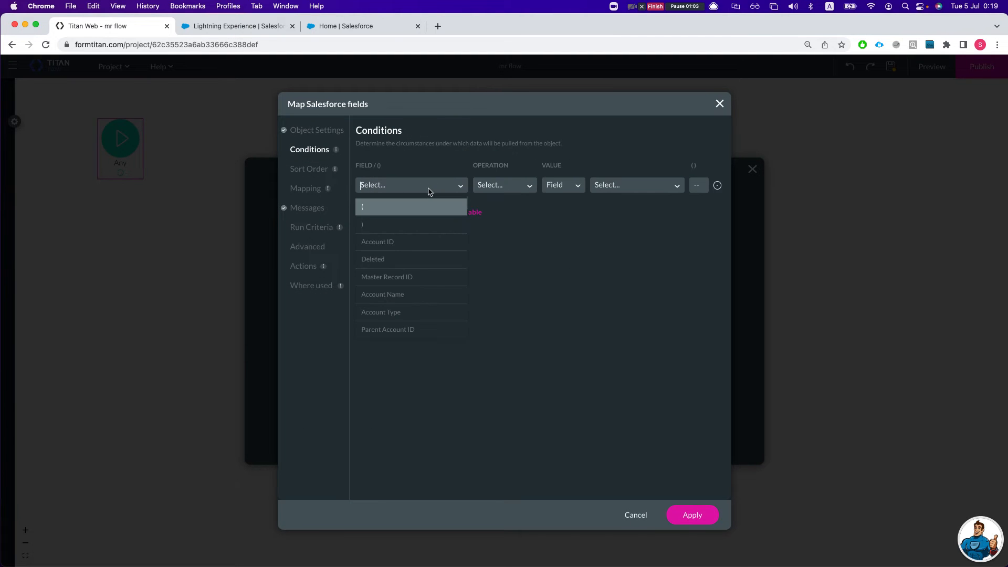
pyautogui.click(409, 241)
pyautogui.click(524, 187)
pyautogui.click(503, 208)
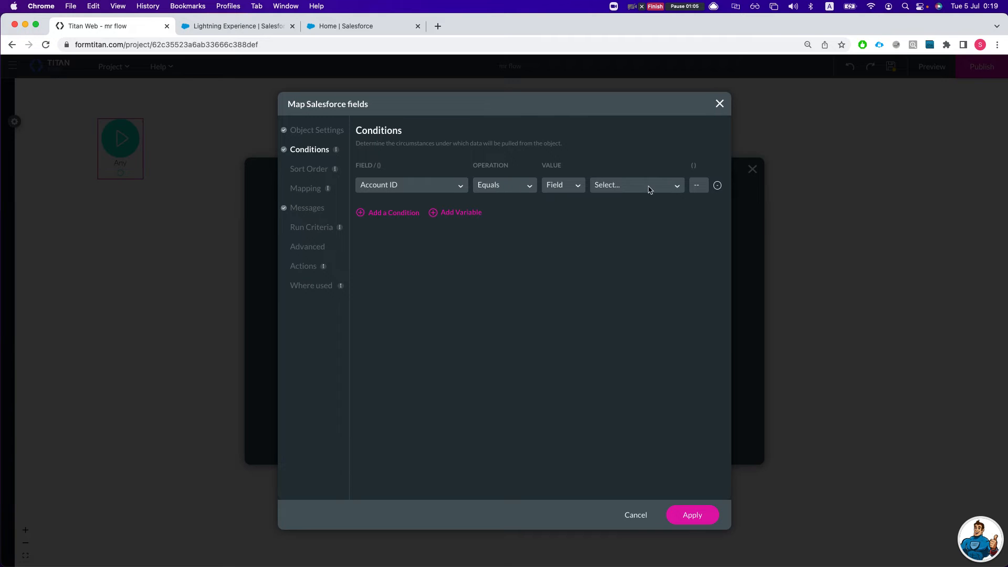
# Create a static variable named accid and use it as the value of the Account ID condition
pyautogui.click(641, 187)
pyautogui.click(470, 215)
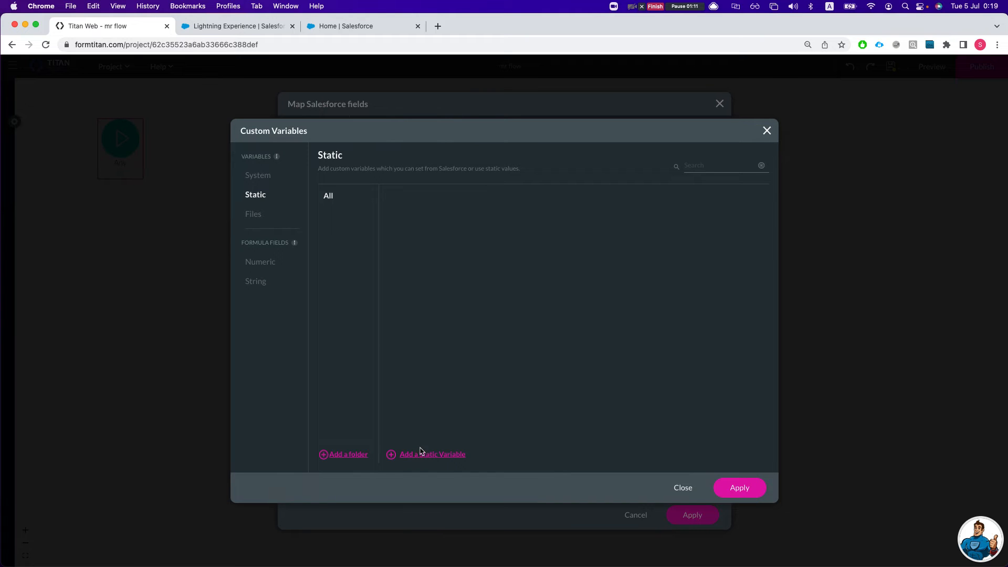
pyautogui.click(435, 454)
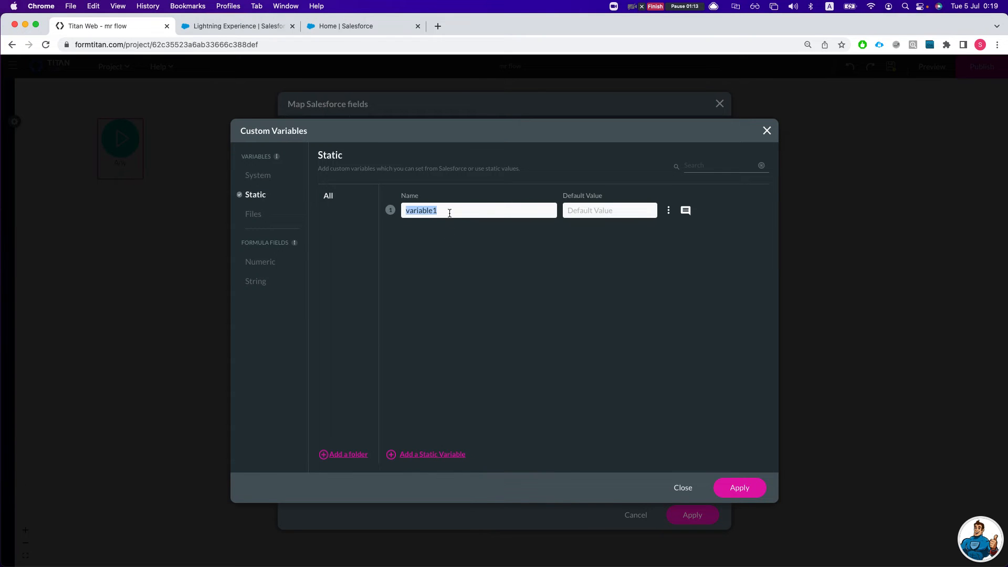
pyautogui.write('accid')
pyautogui.click(732, 488)
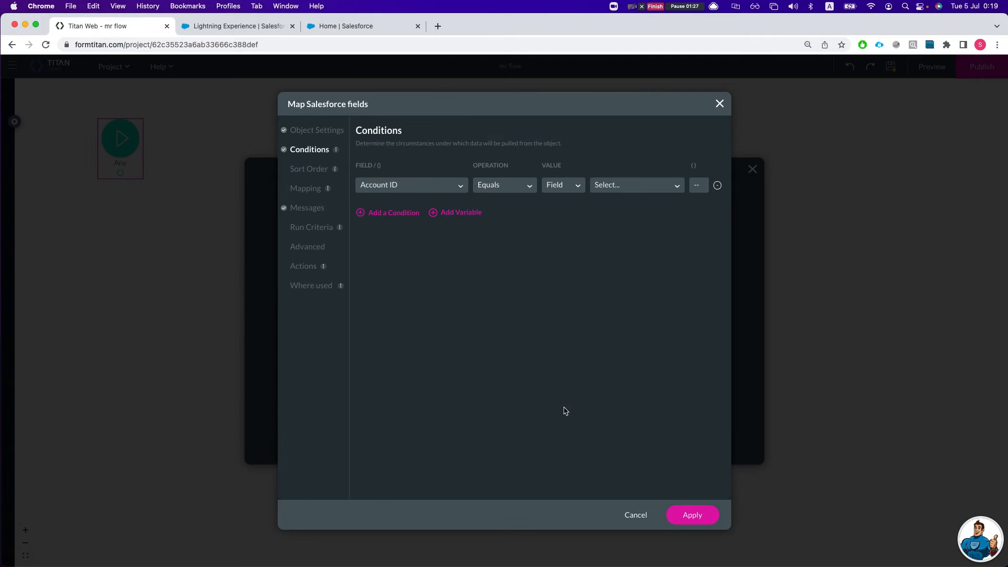
pyautogui.click(625, 187)
pyautogui.click(623, 221)
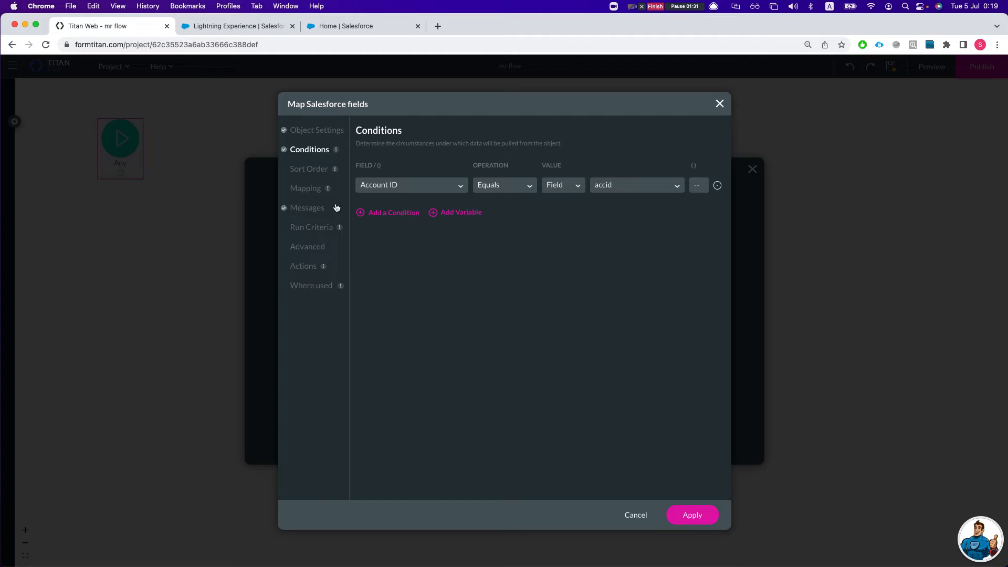
# Add a static variable named accname for the integration's field mapping
pyautogui.click(308, 207)
pyautogui.click(307, 191)
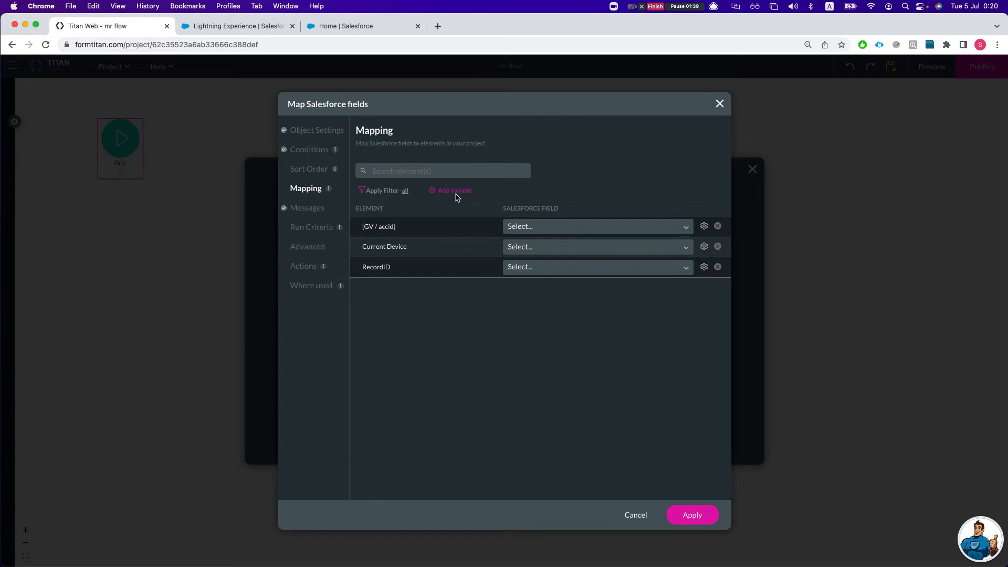
pyautogui.click(455, 191)
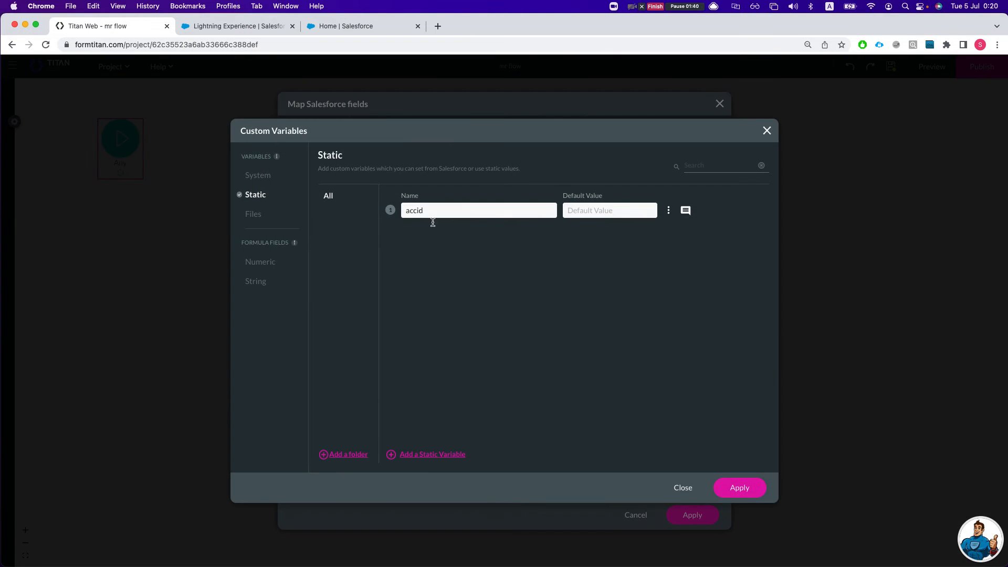
pyautogui.click(434, 452)
pyautogui.doubleClick(443, 248)
pyautogui.write('accname')
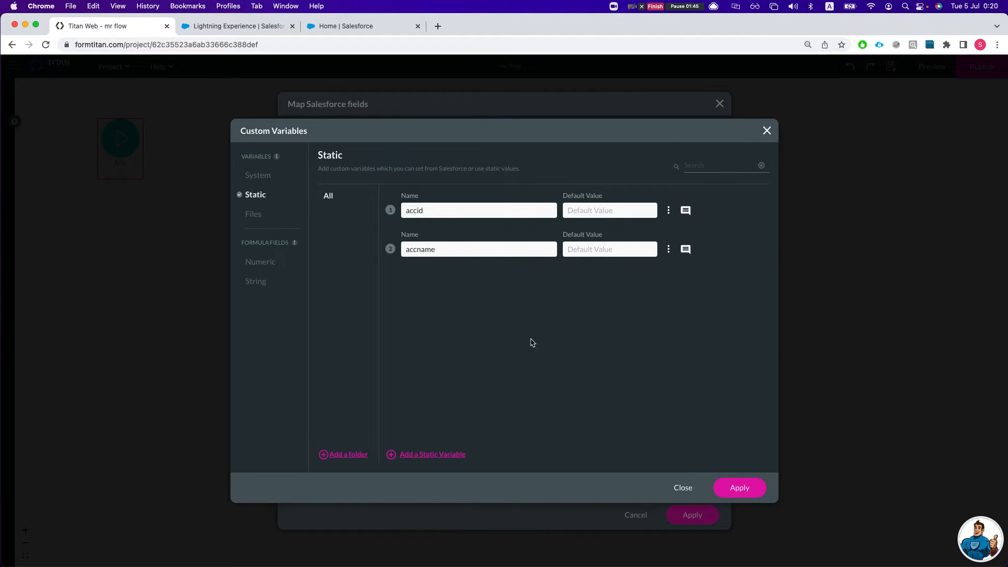
pyautogui.click(739, 487)
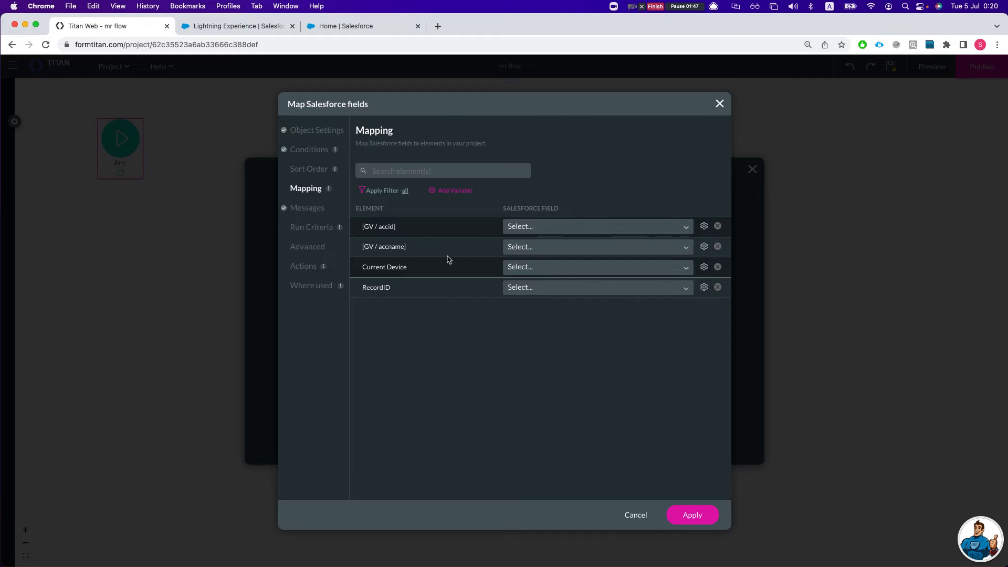
# Map the accname variable to the Account Name field and apply the Salesforce integration
pyautogui.click(538, 249)
pyautogui.write('acc')
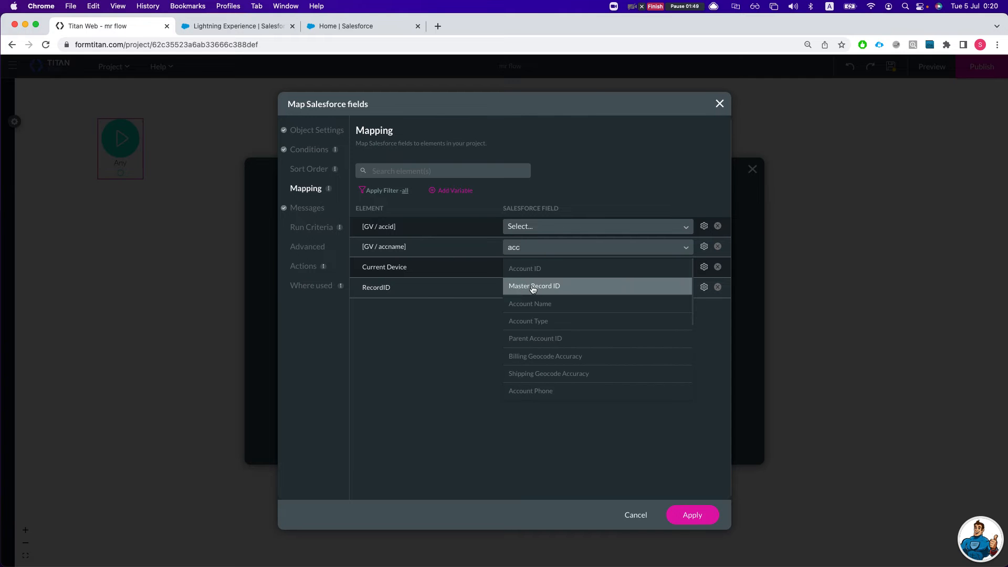
pyautogui.click(532, 303)
pyautogui.click(687, 514)
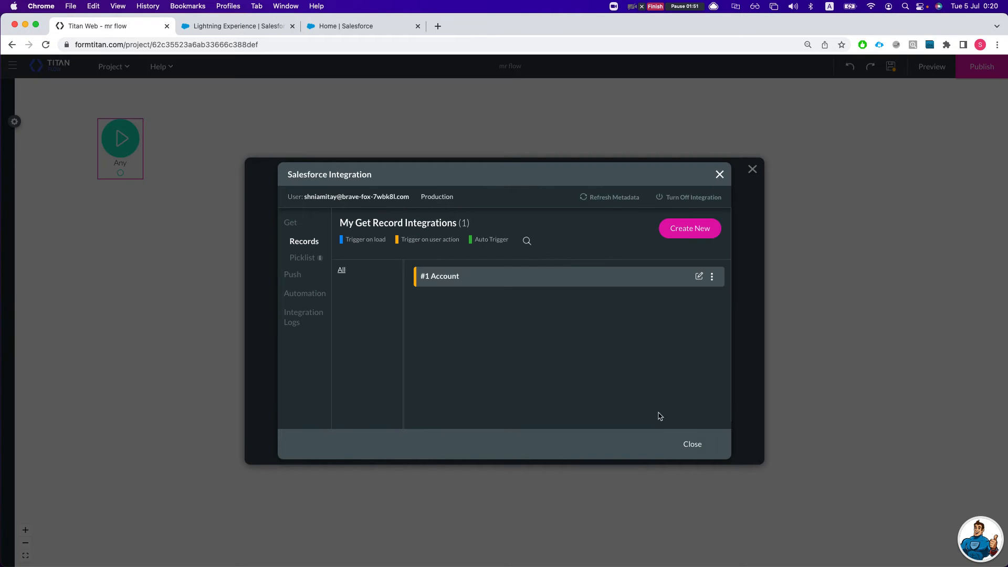
pyautogui.click(691, 446)
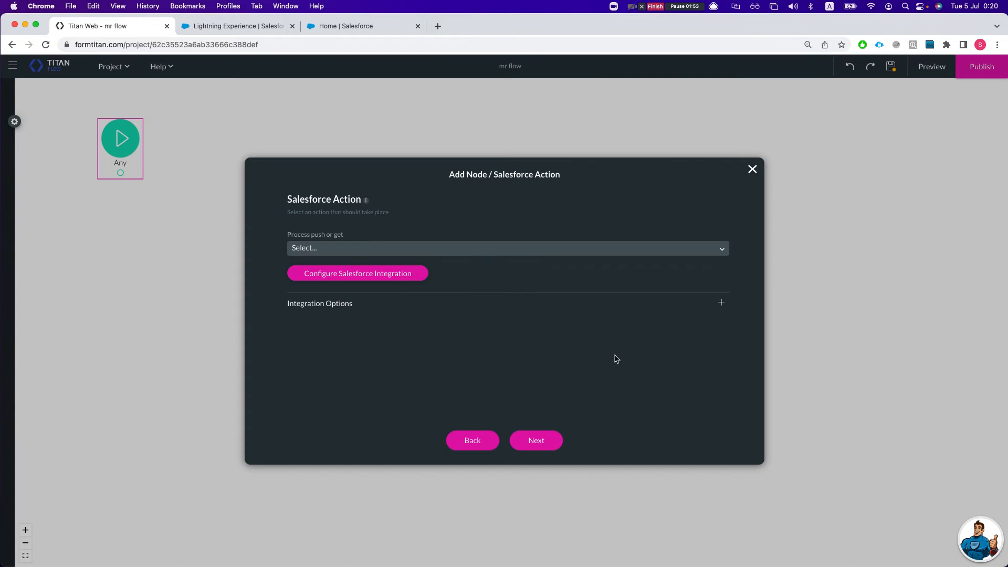
# Assign the #1 Account get action to the Salesforce node and place the finished node below and to the right of the start node
pyautogui.click(377, 247)
pyautogui.click(378, 272)
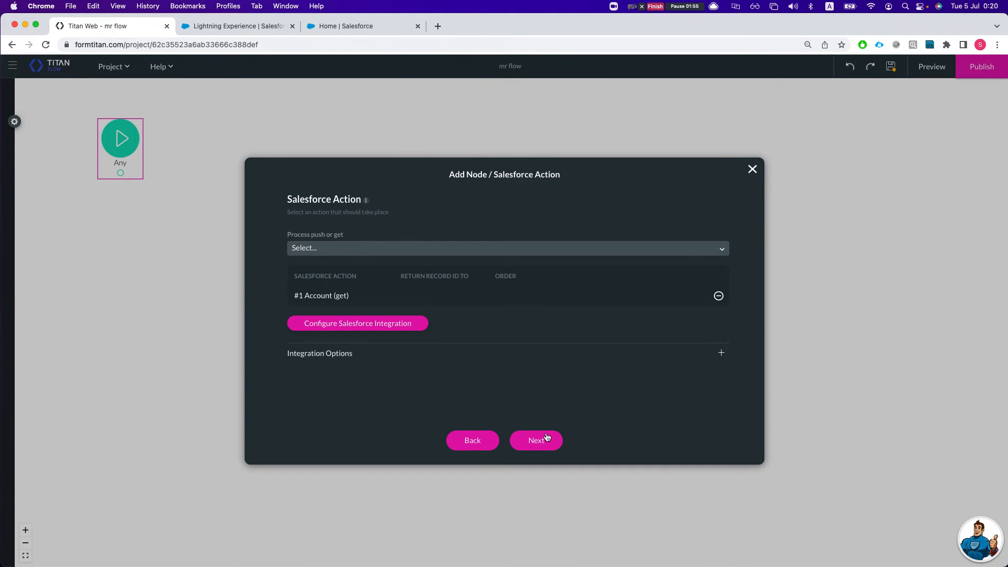
pyautogui.click(536, 440)
pyautogui.click(540, 440)
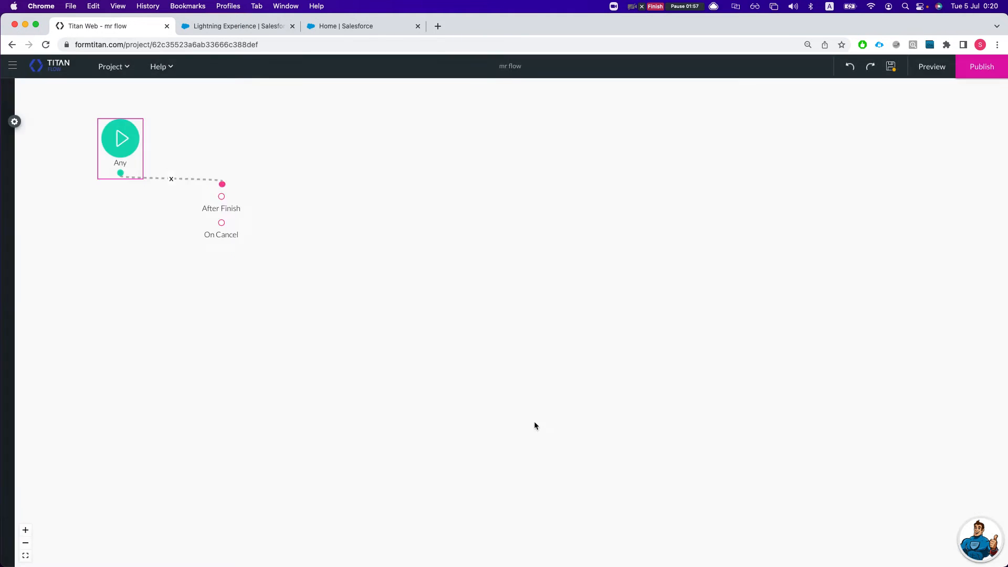
pyautogui.click(234, 202)
pyautogui.moveTo(234, 201); pyautogui.dragTo(418, 236)
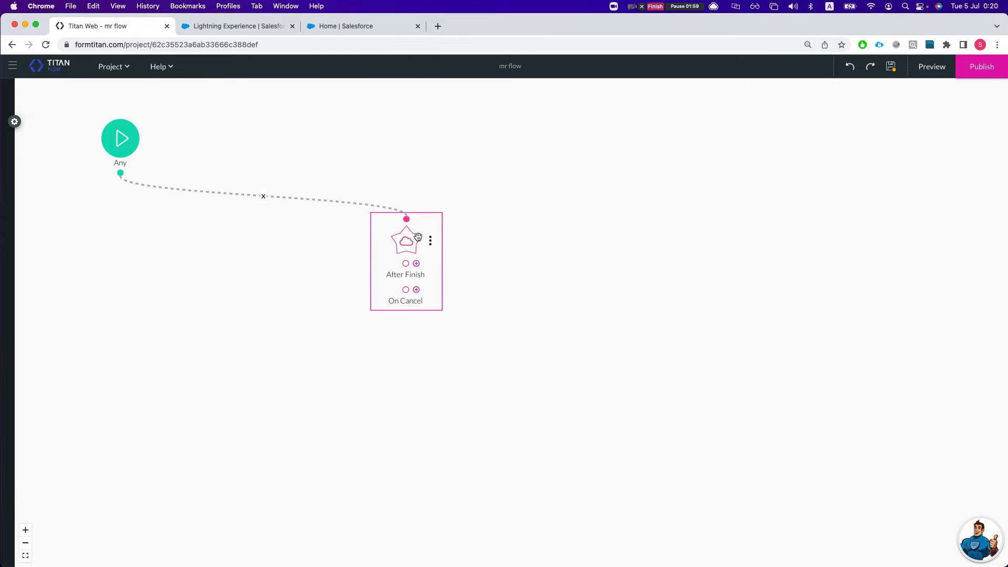
# Start adding a Condition node from the Salesforce node's After Finish output
pyautogui.click(417, 263)
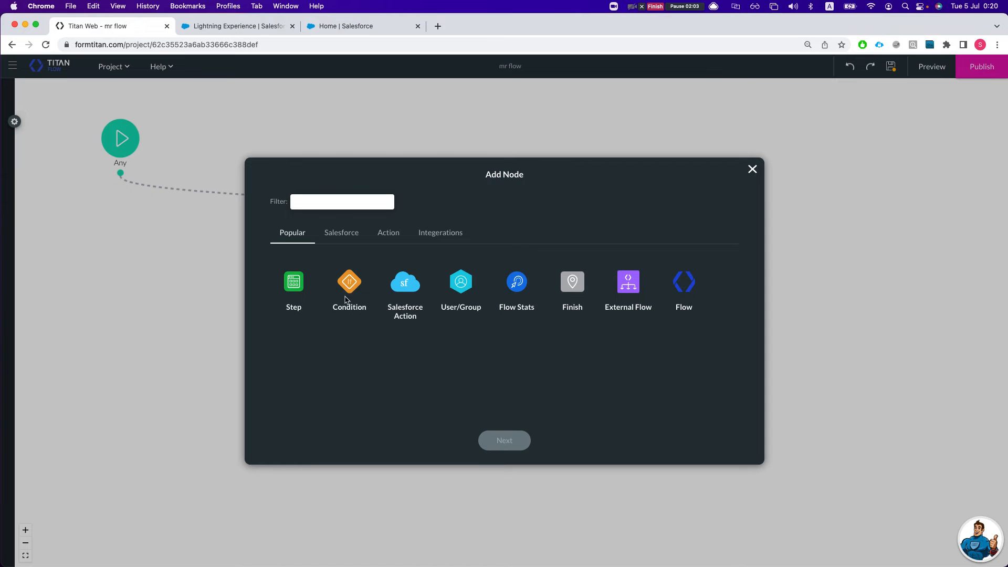
pyautogui.click(348, 284)
pyautogui.click(508, 441)
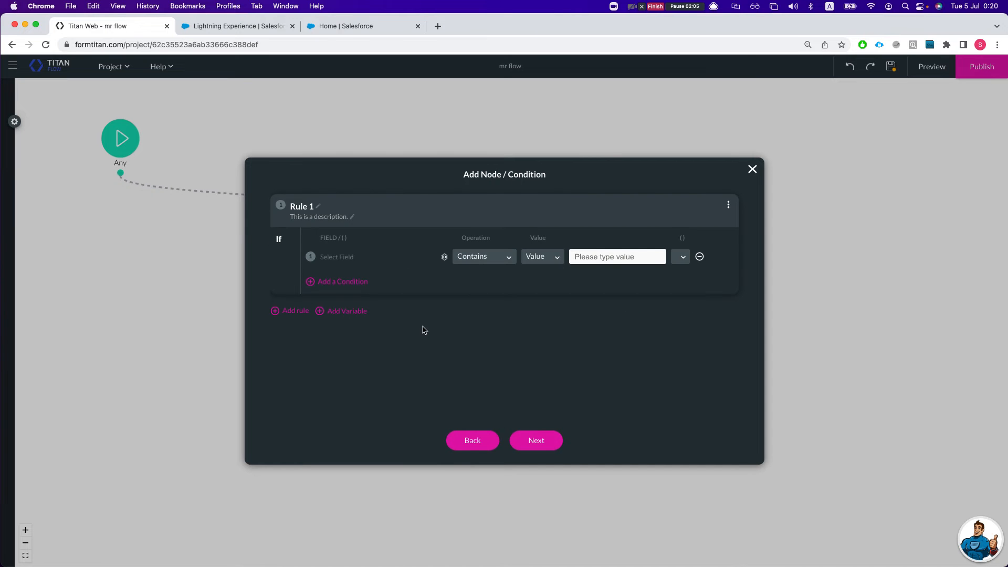
# Define Rule 1 so that the accname param contains the value Edge, and finish the Condition node
pyautogui.click(486, 257)
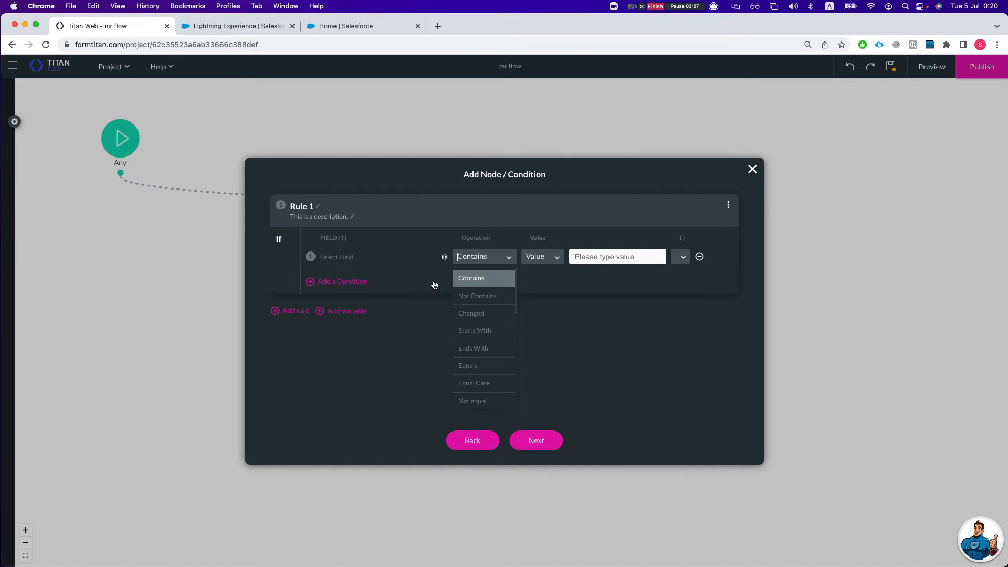
pyautogui.click(345, 257)
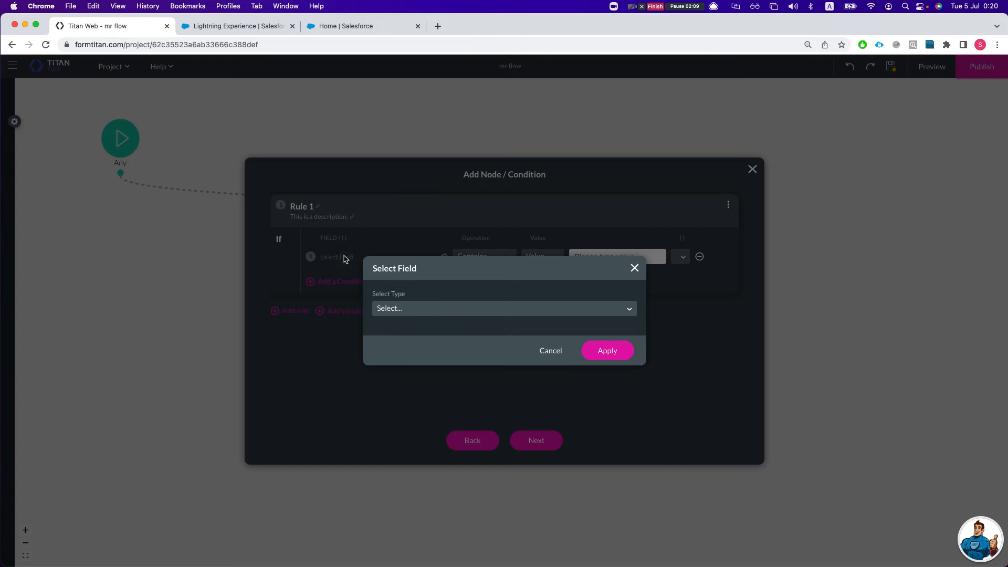
pyautogui.click(434, 302)
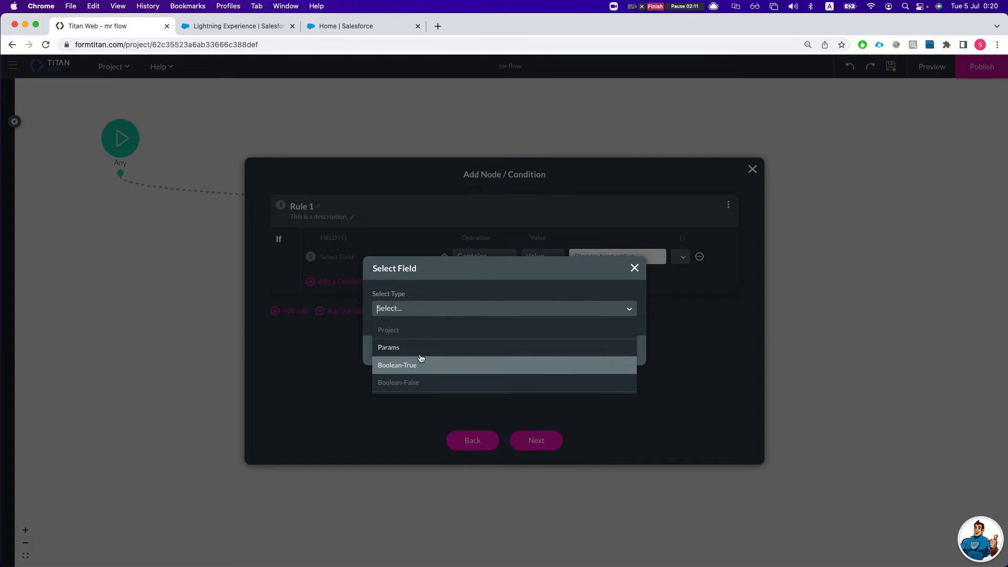
pyautogui.click(415, 347)
pyautogui.click(418, 325)
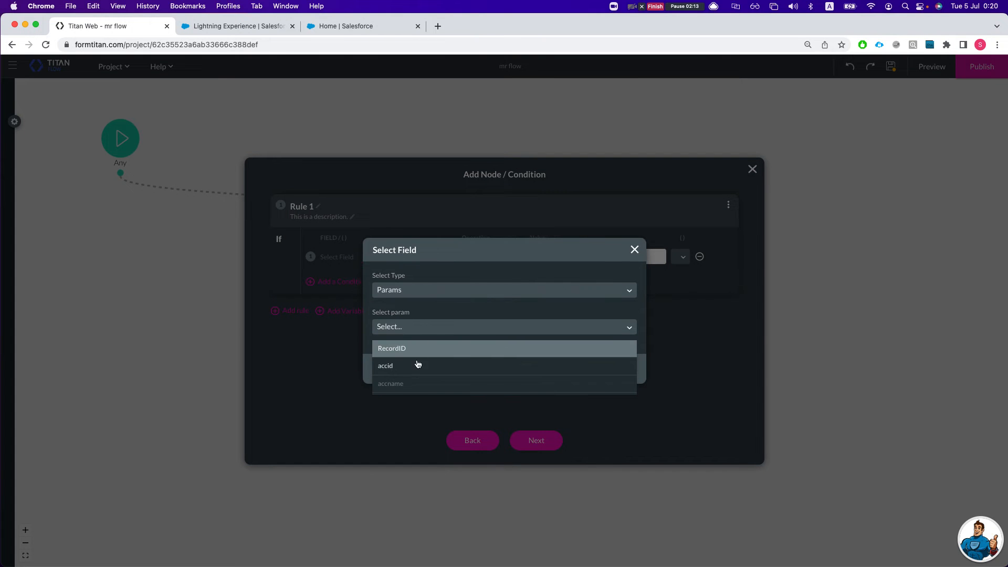
pyautogui.click(413, 382)
pyautogui.click(590, 367)
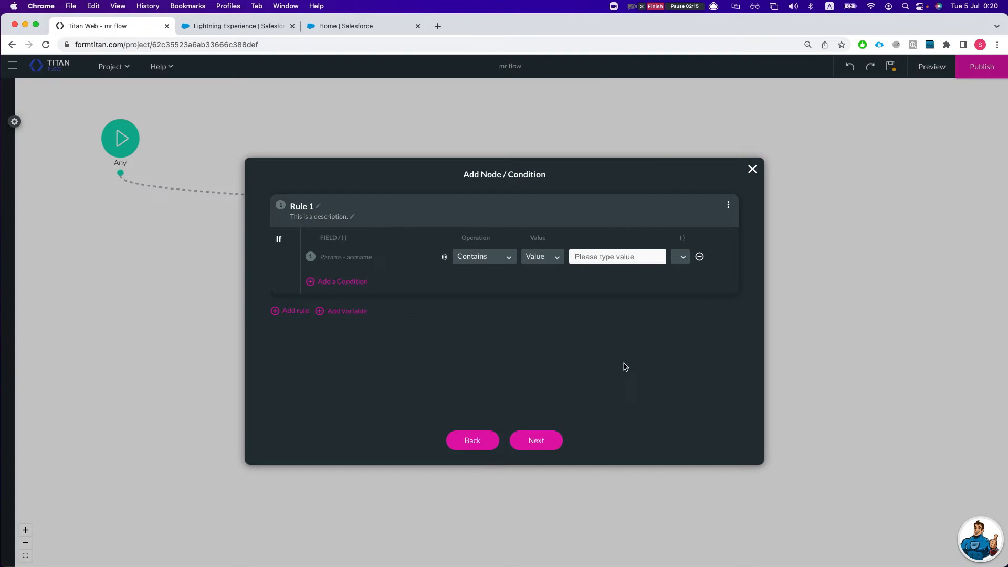
pyautogui.write('Edge')
pyautogui.click(531, 441)
pyautogui.click(538, 444)
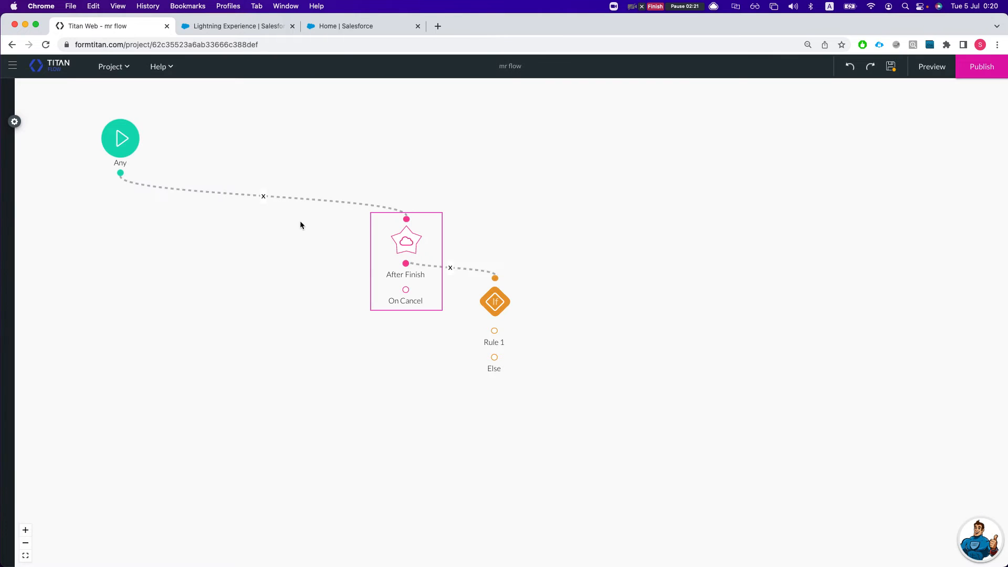
# Move the Condition node farther to the right of the Salesforce node
pyautogui.moveTo(494, 301); pyautogui.dragTo(603, 283)
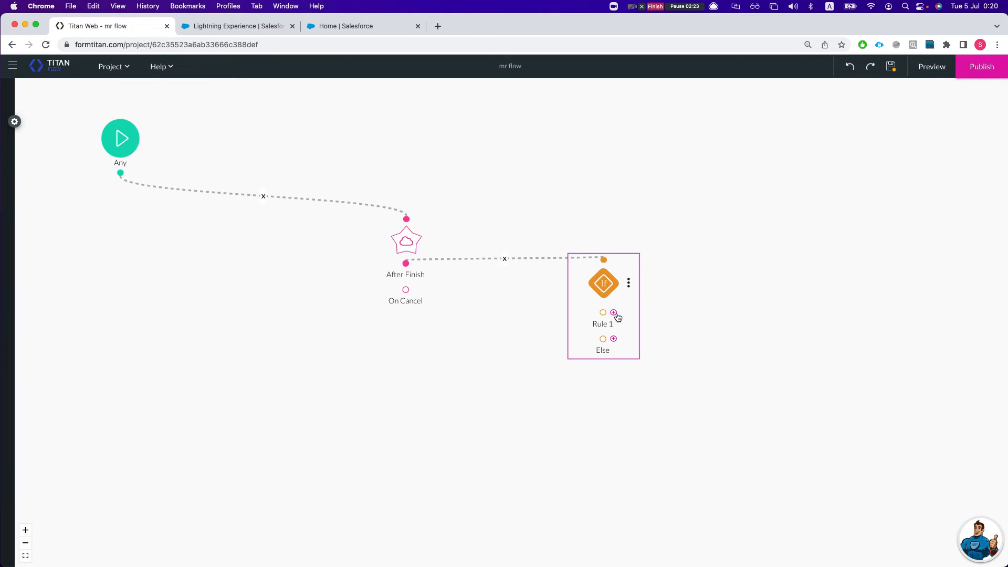
pyautogui.click(614, 313)
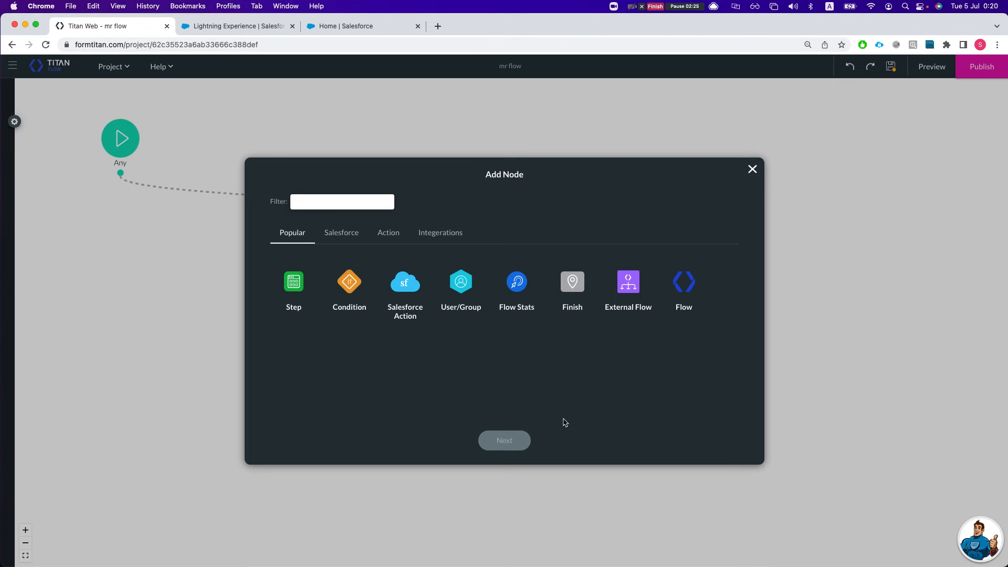
pyautogui.click(751, 169)
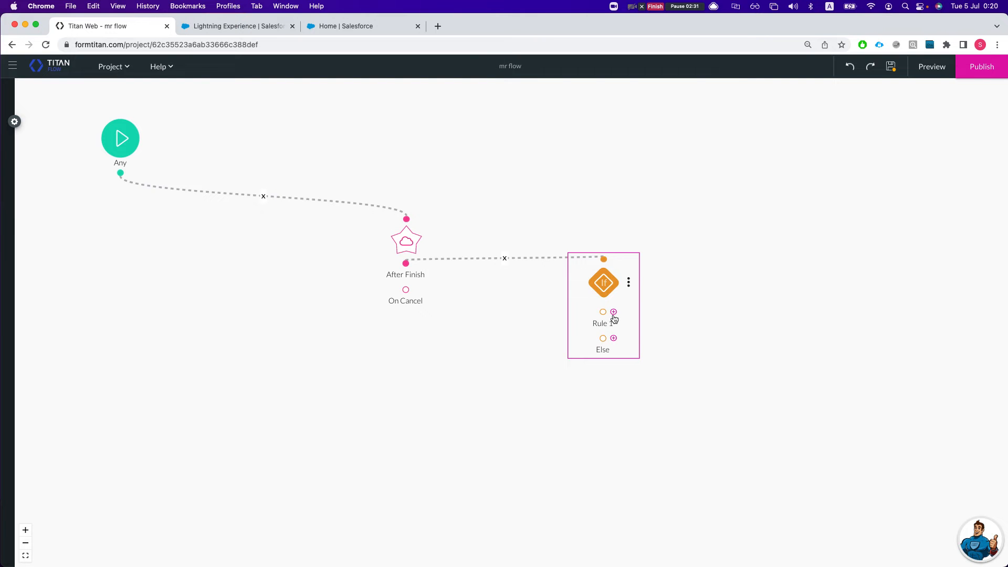
pyautogui.click(614, 312)
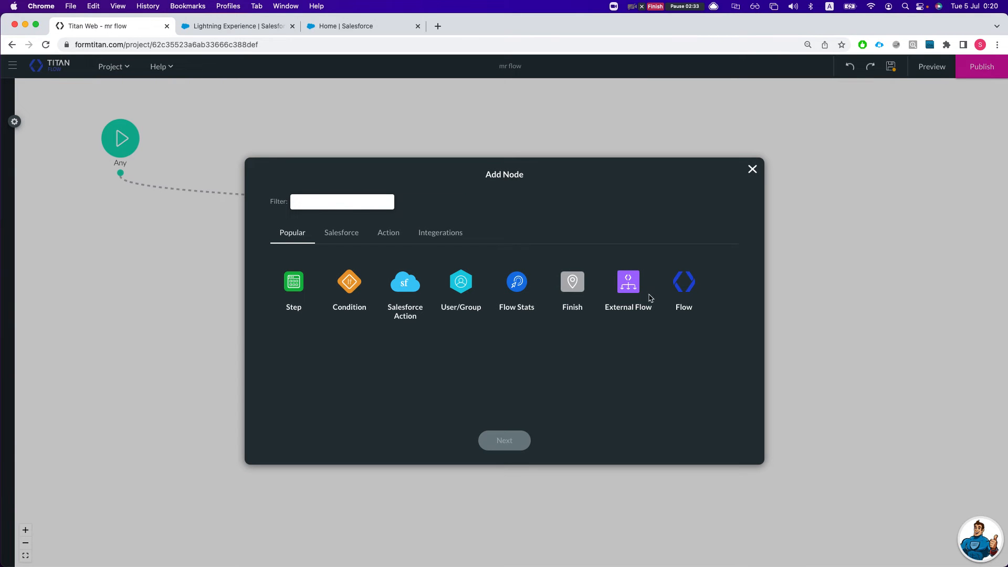
pyautogui.click(673, 288)
pyautogui.click(752, 169)
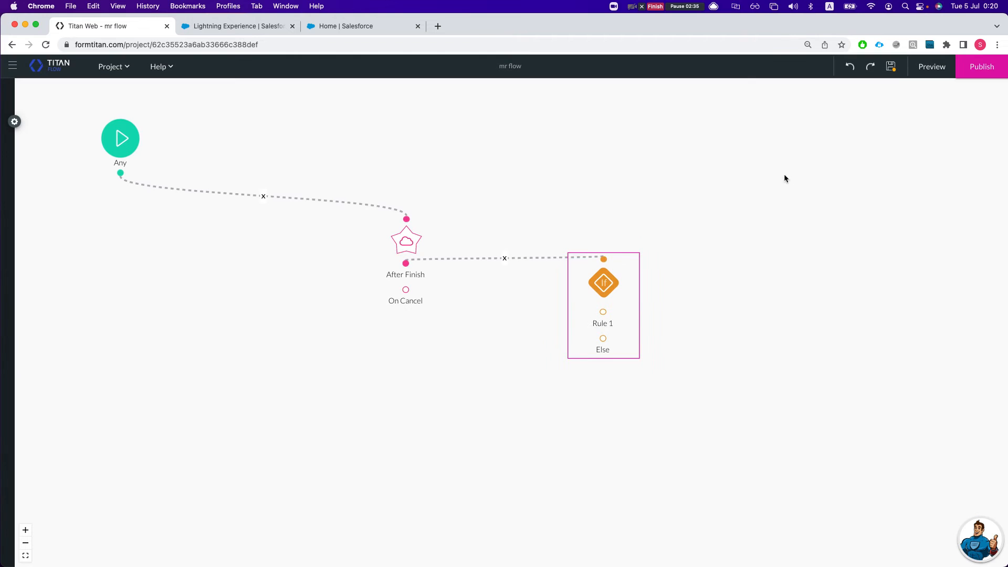
pyautogui.moveTo(611, 317)
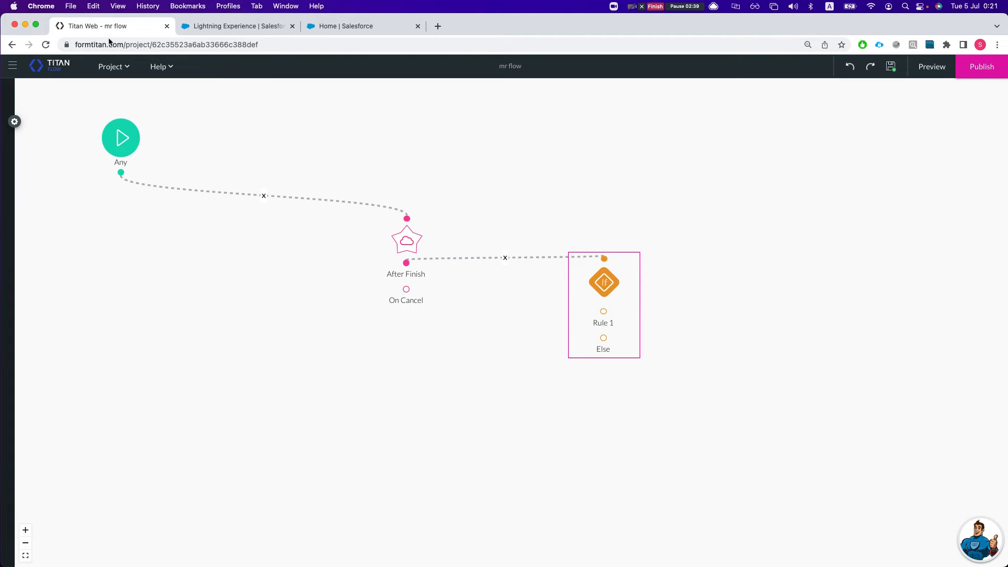
# From the Titan dashboard, create a new Flow project named create contact flow
pyautogui.click(45, 67)
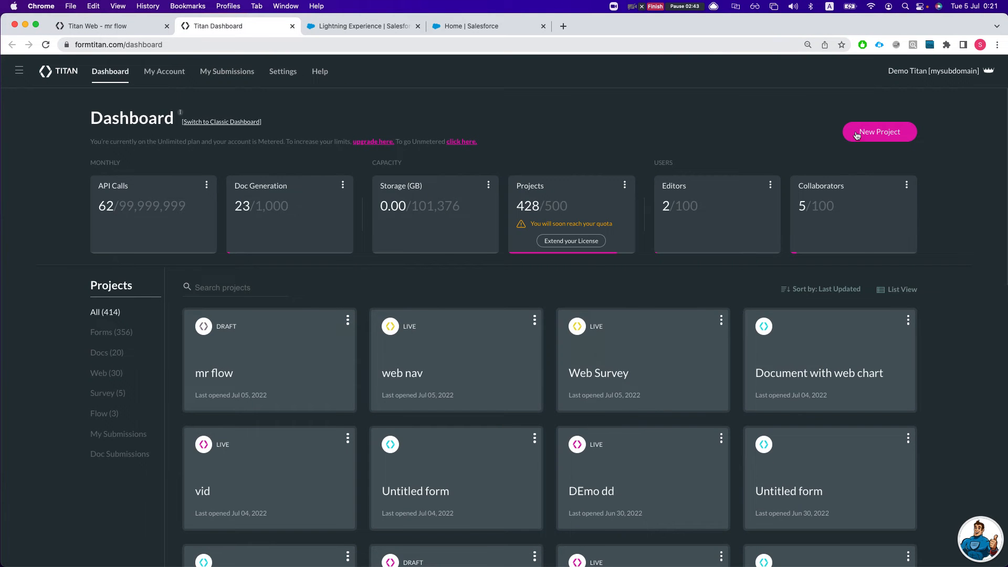
pyautogui.click(855, 136)
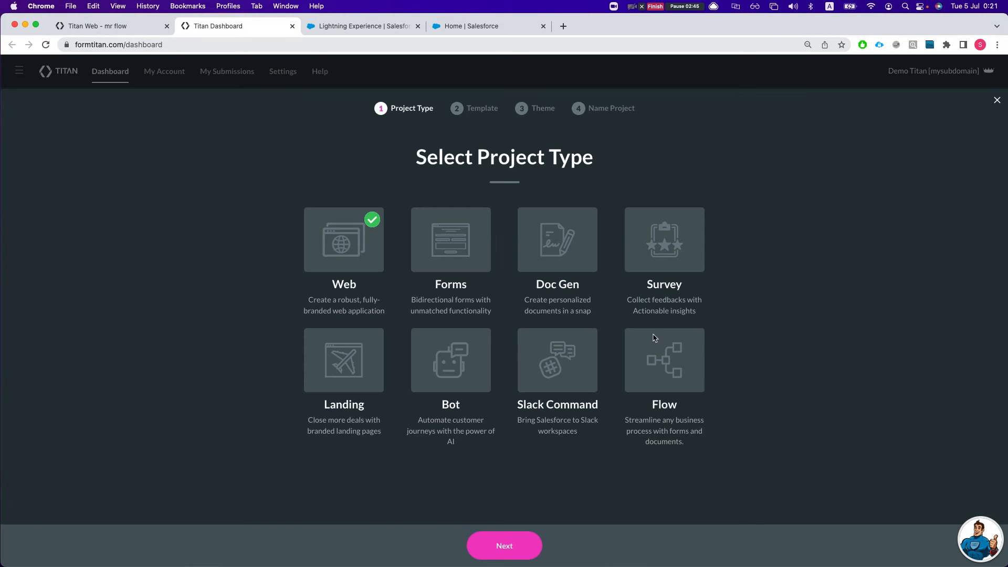
pyautogui.click(689, 370)
pyautogui.click(514, 550)
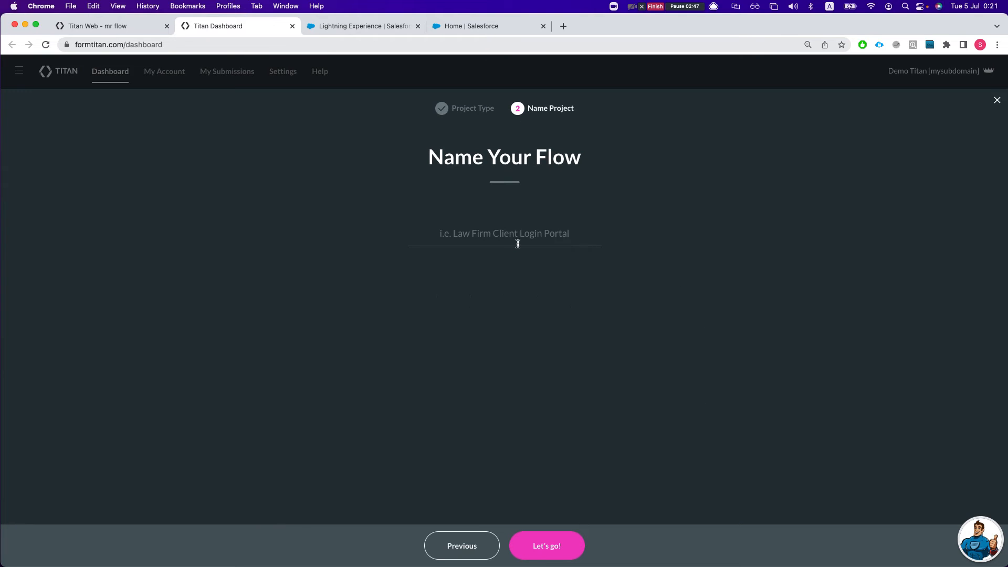
pyautogui.write('create contact c')
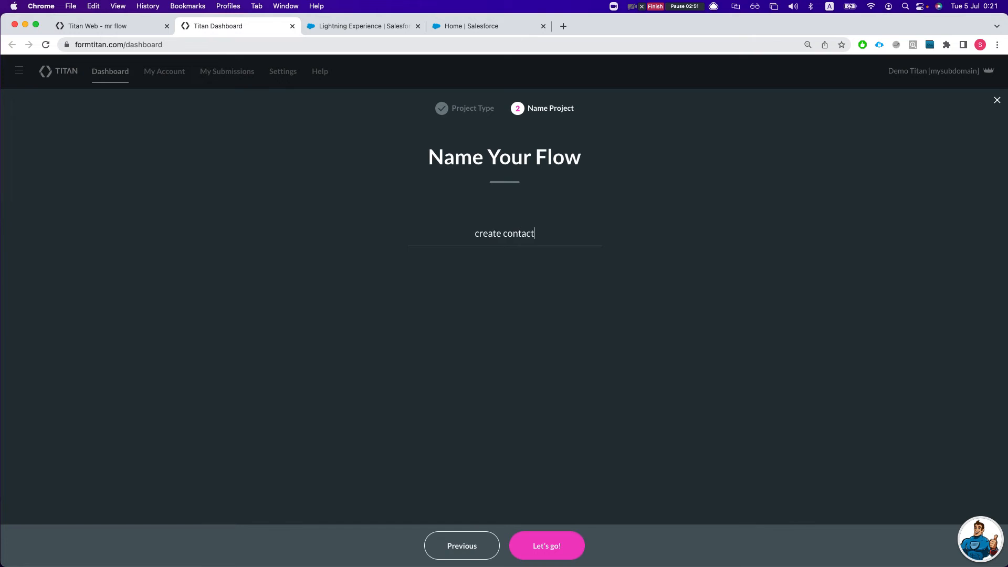
pyautogui.write('low')
pyautogui.click(565, 545)
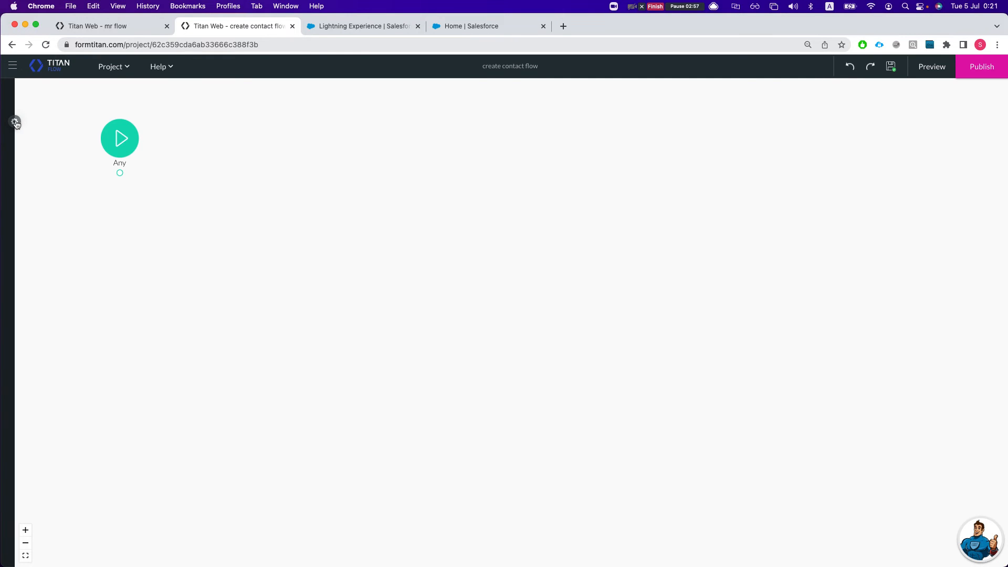
# Add a static custom variable named accid in the project's tools settings
pyautogui.click(12, 124)
pyautogui.click(16, 140)
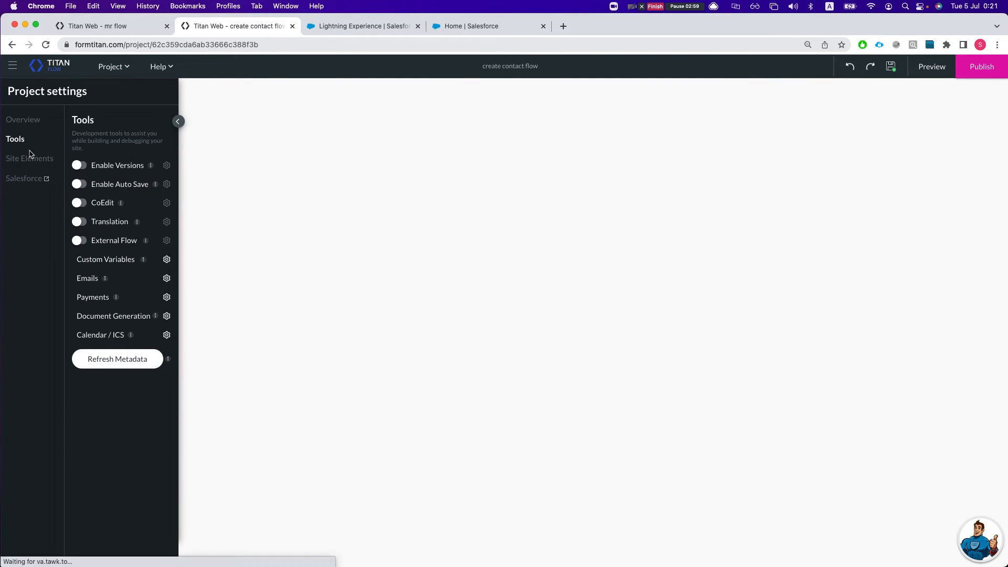
pyautogui.click(167, 260)
pyautogui.click(432, 454)
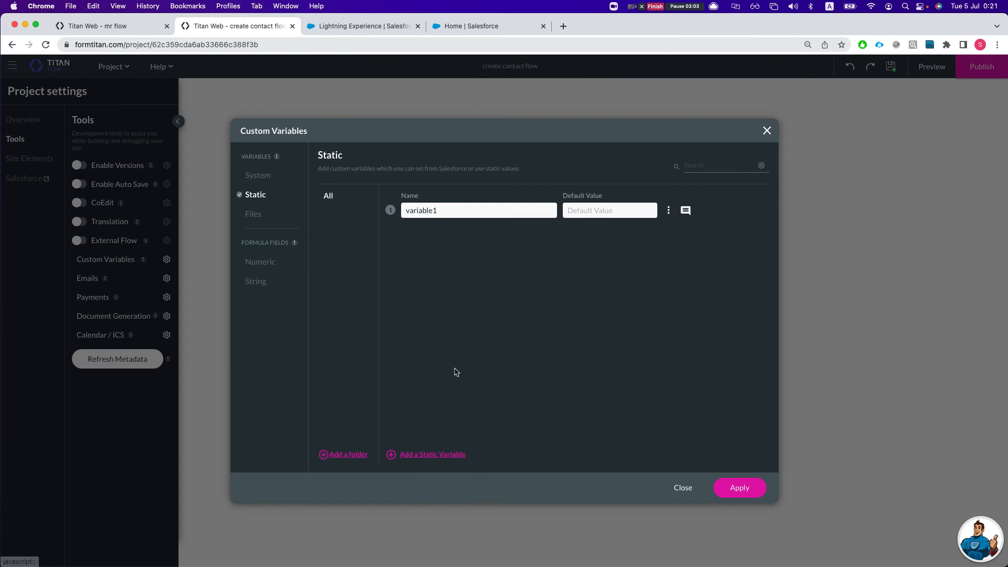
pyautogui.doubleClick(445, 211)
pyautogui.write('accid')
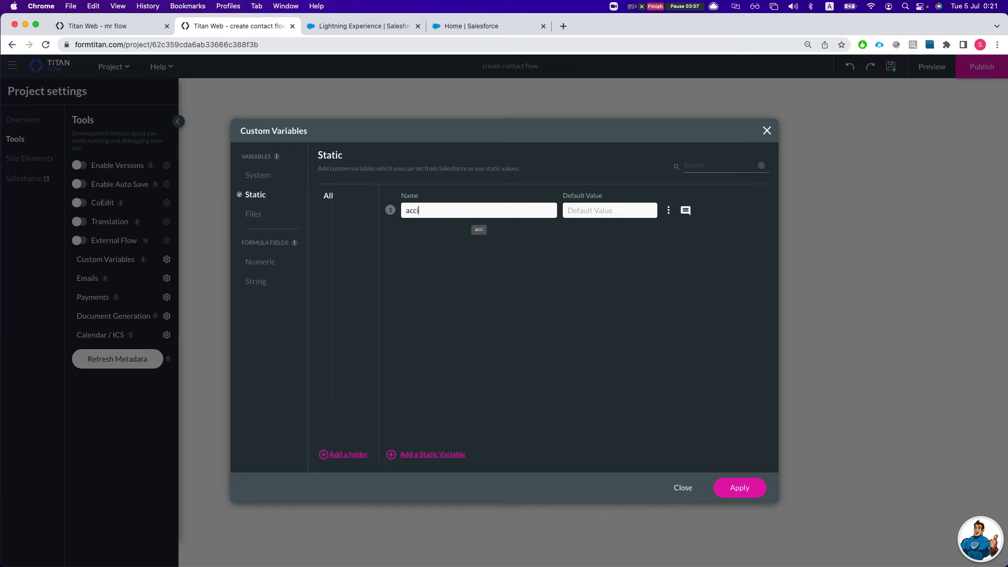
# Add the static variables firstname and lastname, apply the custom variables, and return to the flow canvas
pyautogui.click(432, 454)
pyautogui.click(454, 246)
pyautogui.doubleClick(454, 246)
pyautogui.write('firstnam')
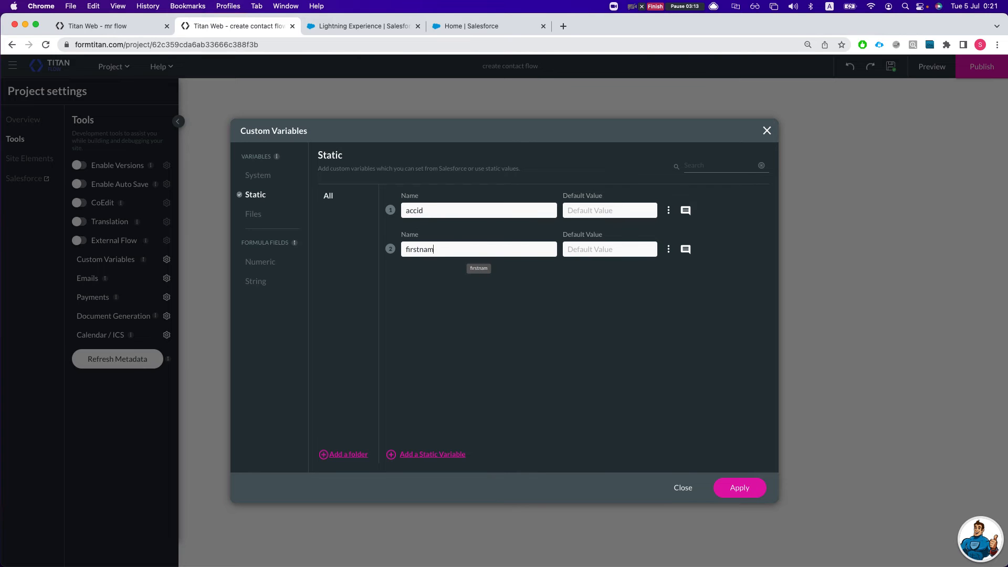
pyautogui.write('e')
pyautogui.click(444, 455)
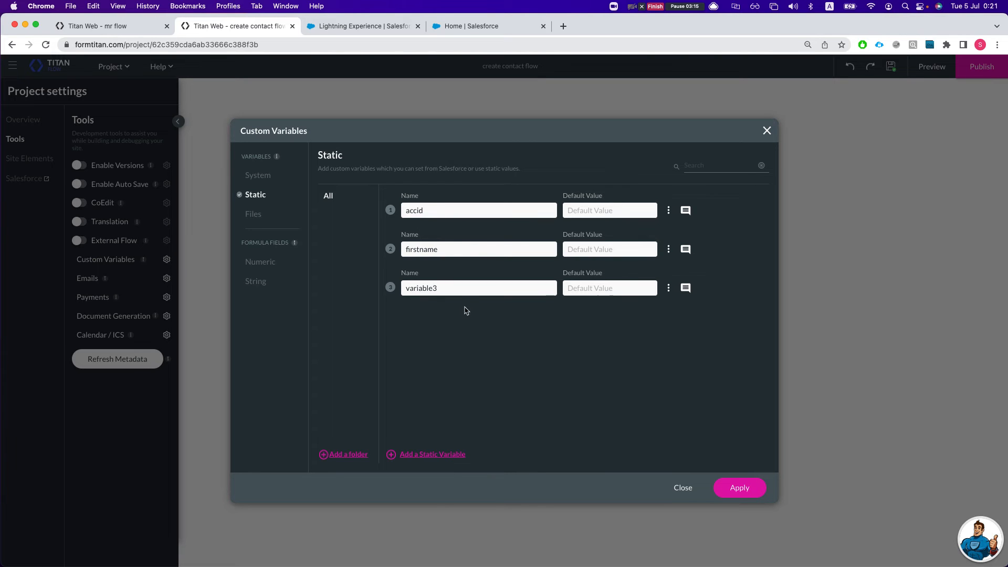
pyautogui.doubleClick(462, 294)
pyautogui.write('lastname')
pyautogui.click(740, 488)
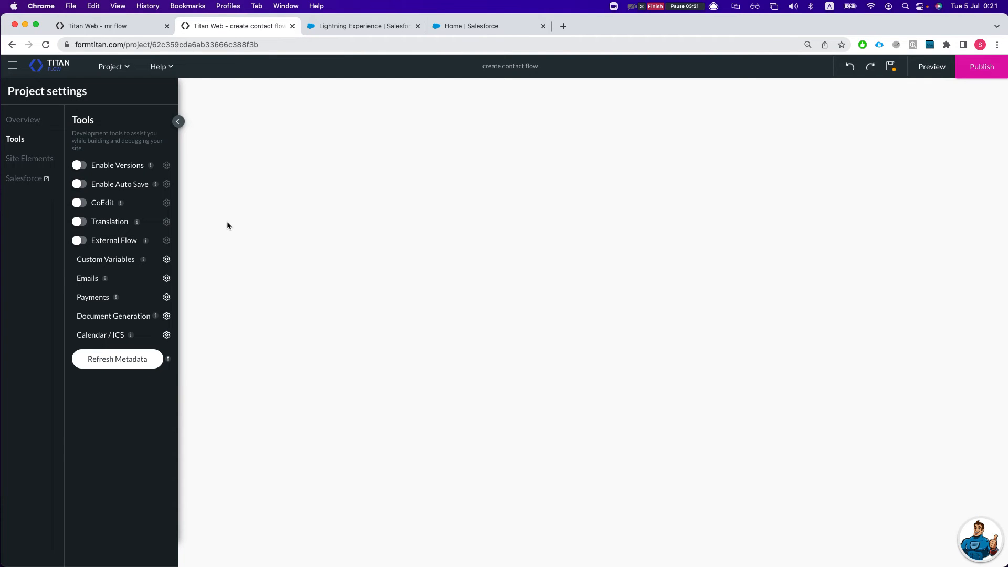
pyautogui.click(176, 121)
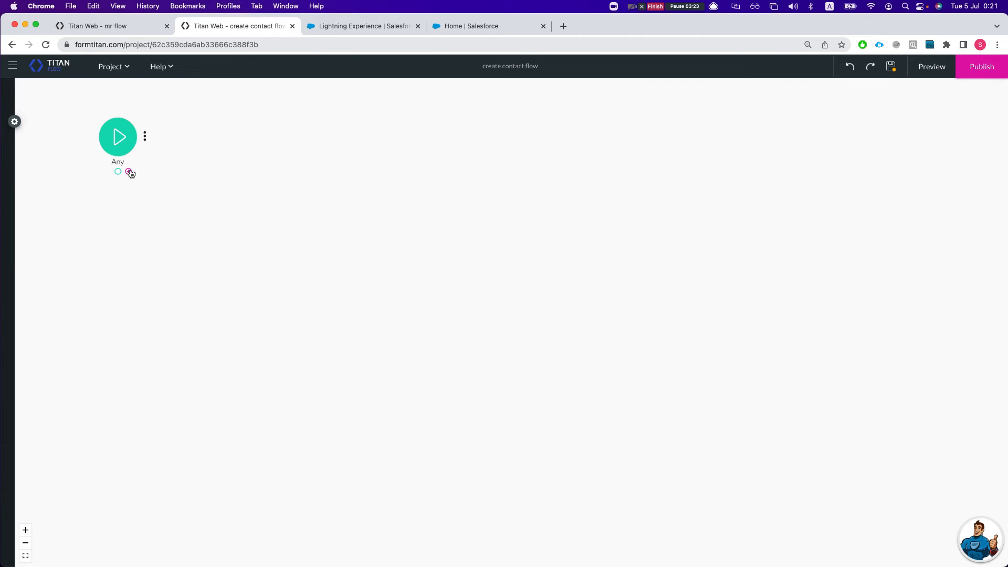
# Start adding a Salesforce Action node from the start node and open the push integrations in its Salesforce configuration
pyautogui.click(129, 171)
pyautogui.click(415, 288)
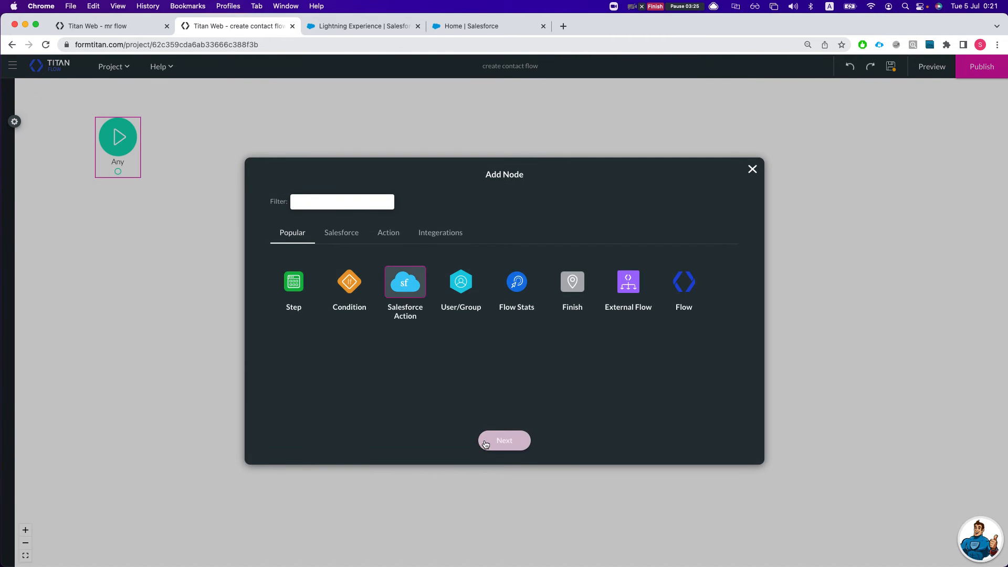
pyautogui.click(503, 440)
pyautogui.click(370, 250)
pyautogui.click(357, 262)
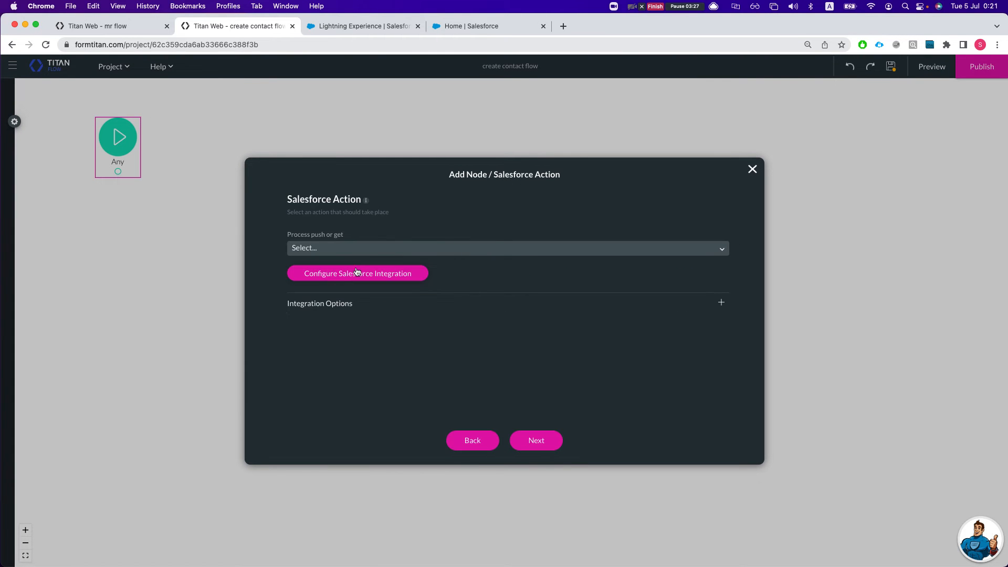
pyautogui.click(357, 272)
pyautogui.click(295, 274)
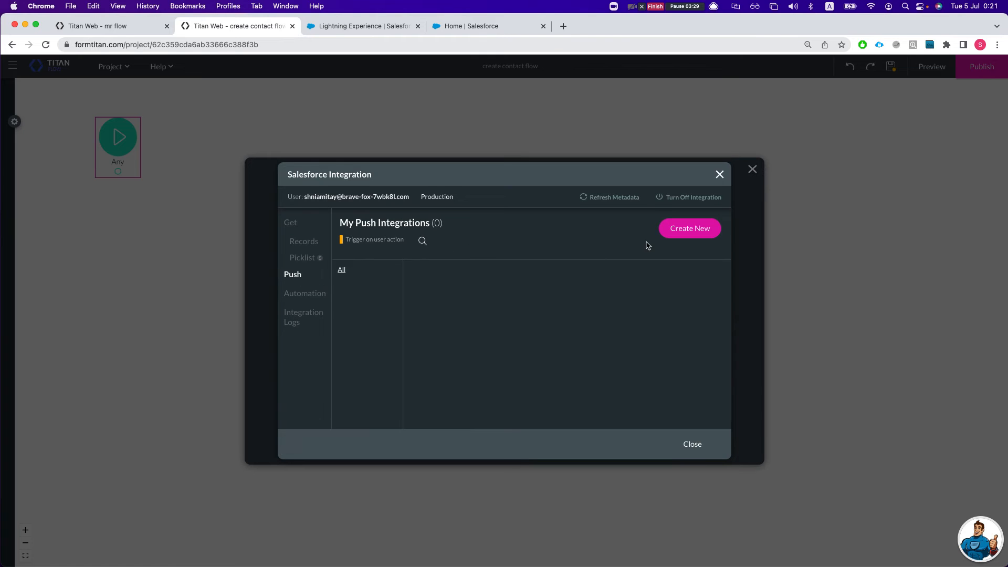
# Create a new push integration for the Contact object with the Create action
pyautogui.click(690, 228)
pyautogui.write('contact')
pyautogui.press('Down')
pyautogui.press('Down')
pyautogui.press('Down')
pyautogui.press('Return')
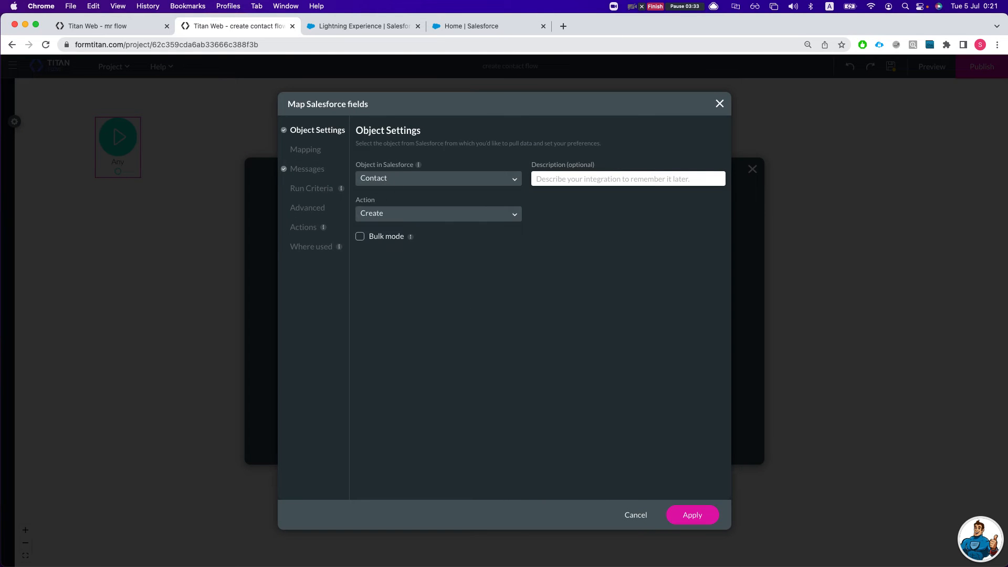
# Map the Account ID field to the accid variable and the Last Name field to lastname
pyautogui.click(311, 153)
pyautogui.click(519, 230)
pyautogui.write('acc')
pyautogui.click(518, 250)
pyautogui.click(519, 246)
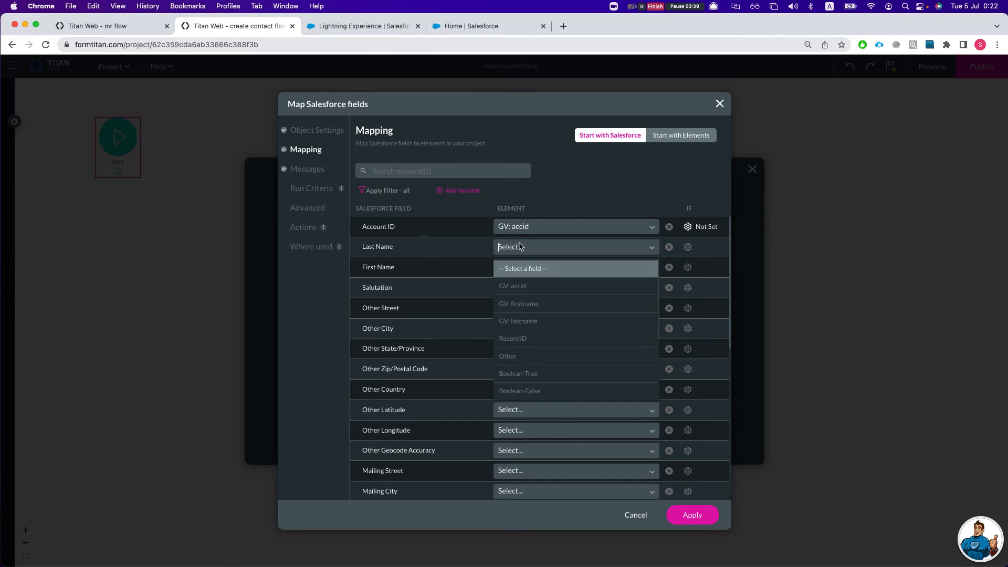
pyautogui.write('las')
pyautogui.press('Return')
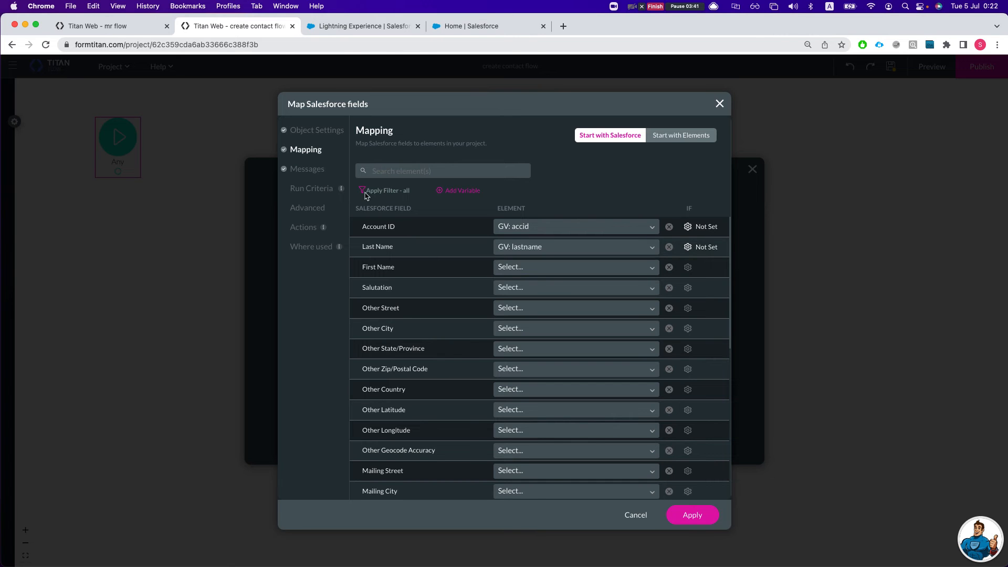
# Map the First Name field to the firstname variable and apply the Contact integration
pyautogui.click(539, 269)
pyautogui.write('fits')
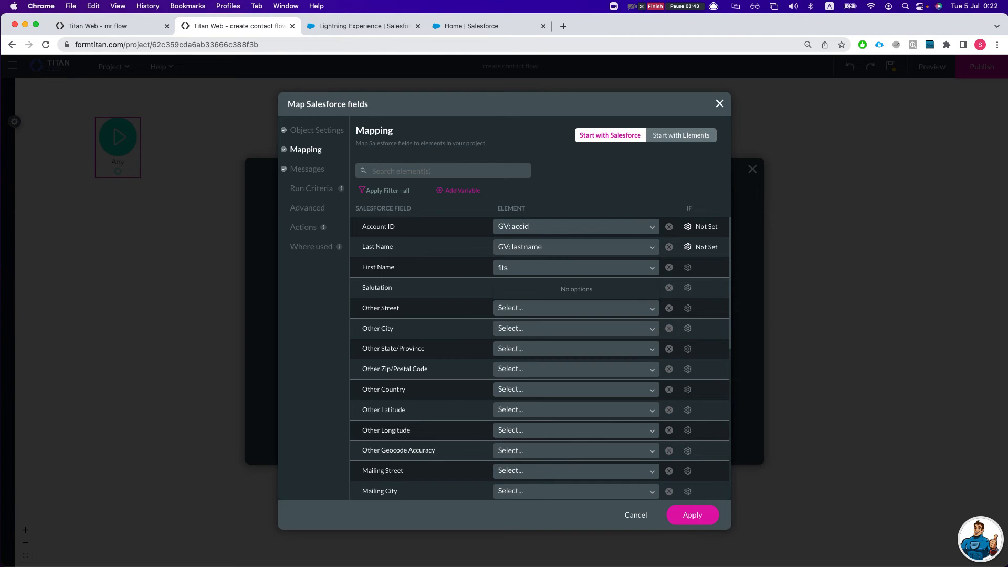
pyautogui.press('BackSpace')
pyautogui.press('Down')
pyautogui.press('Return')
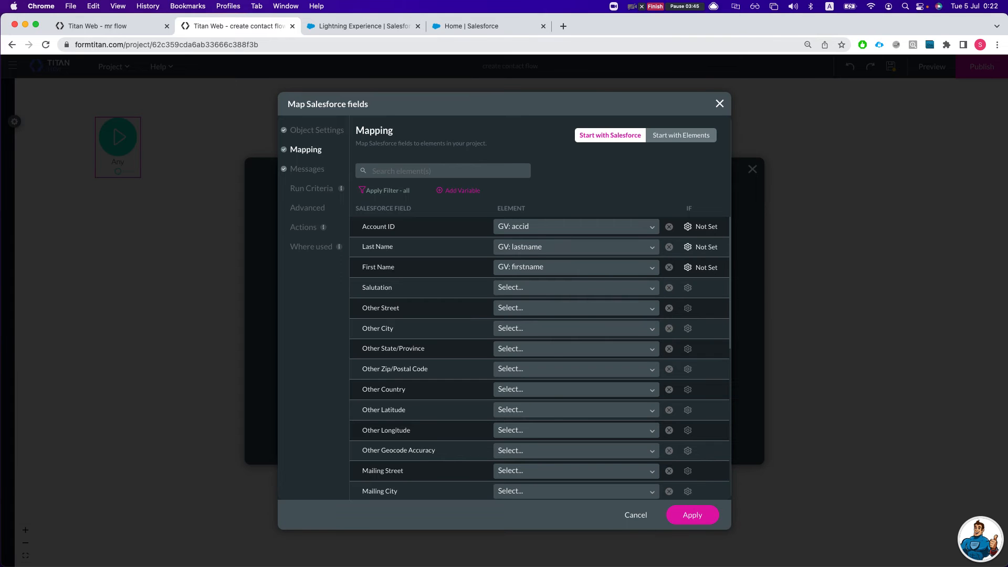
pyautogui.click(696, 515)
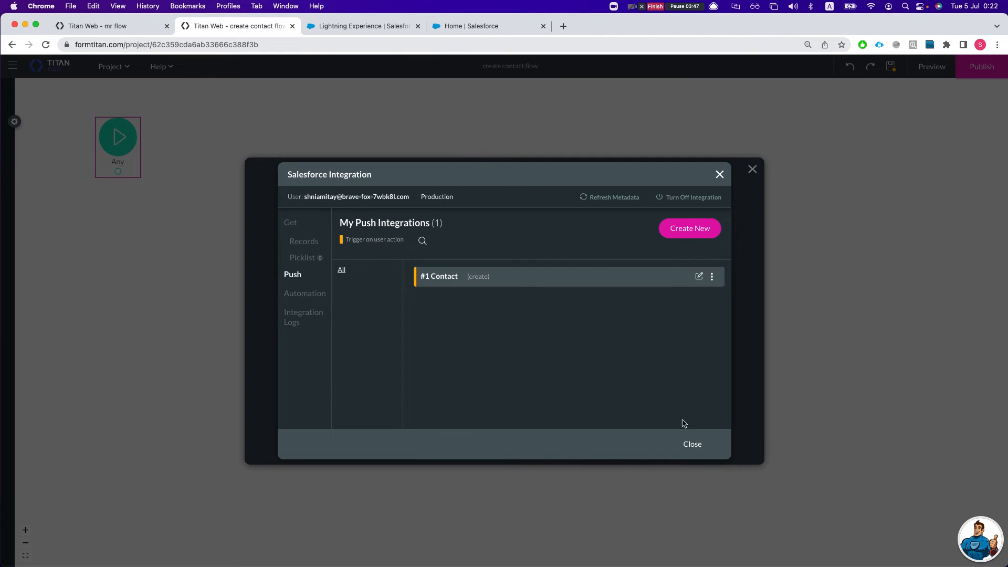
# Assign the #1 Contact create action to the Salesforce Action node
pyautogui.click(690, 439)
pyautogui.click(447, 252)
pyautogui.click(406, 269)
pyautogui.click(423, 325)
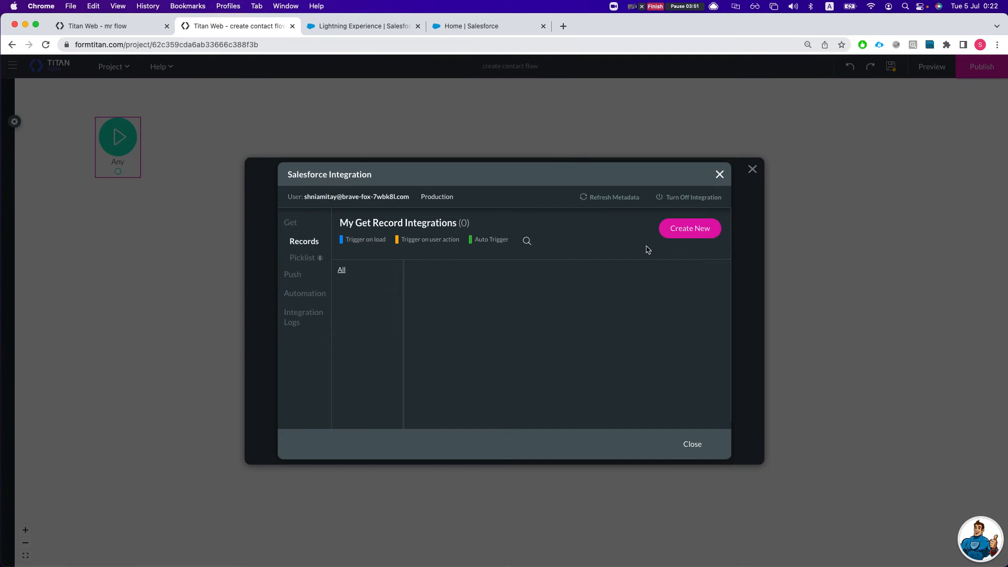
pyautogui.click(717, 176)
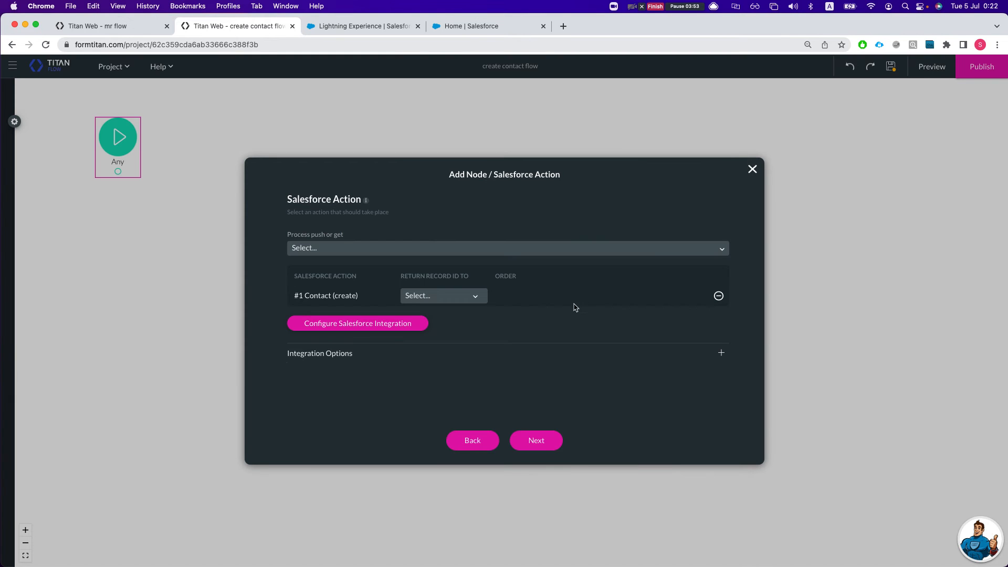
# Insert the Salesforce node without a tag name, place it below and to the right of the start node, and save the flow
pyautogui.click(543, 445)
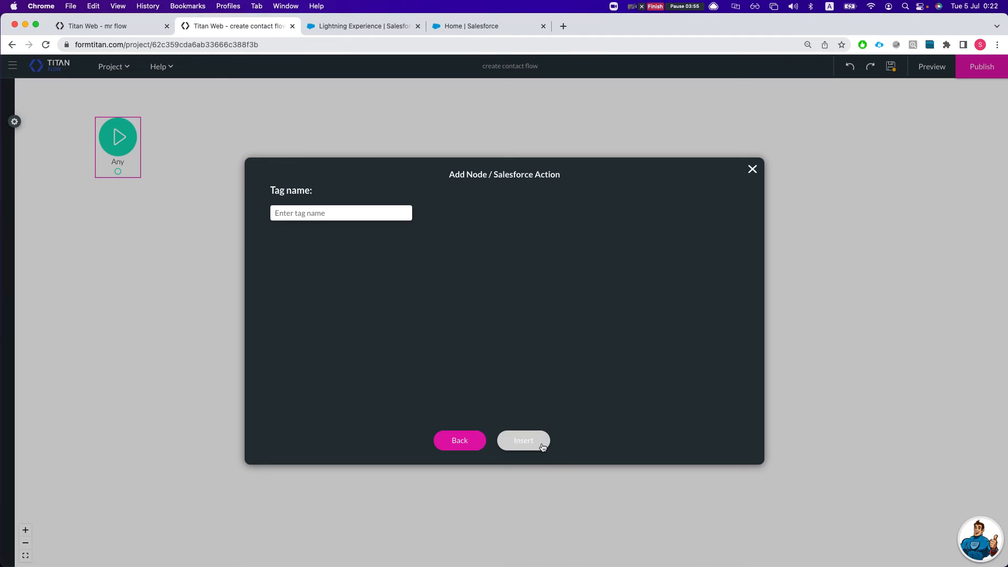
pyautogui.click(525, 440)
pyautogui.moveTo(230, 204); pyautogui.dragTo(324, 251)
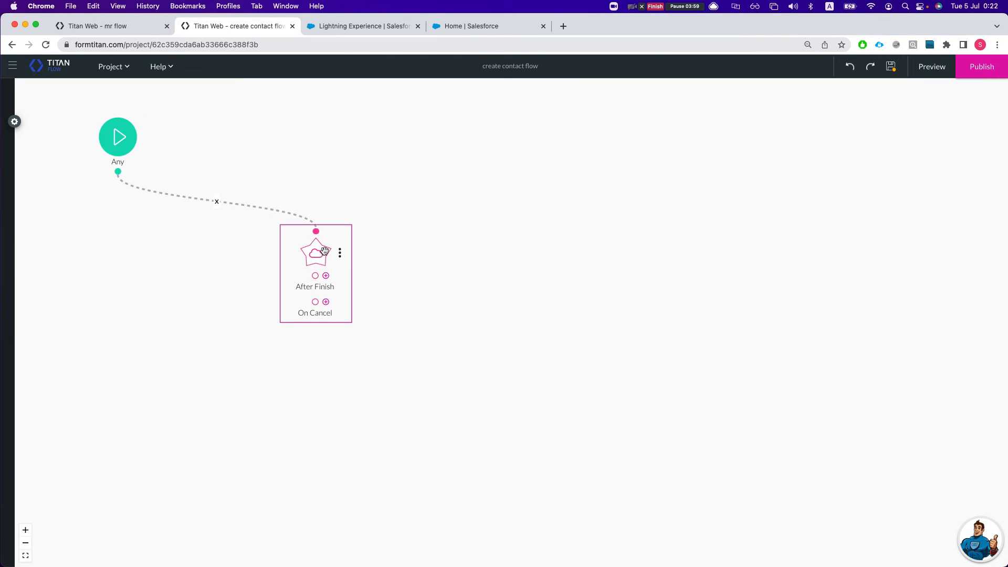
pyautogui.click(409, 231)
pyautogui.click(890, 66)
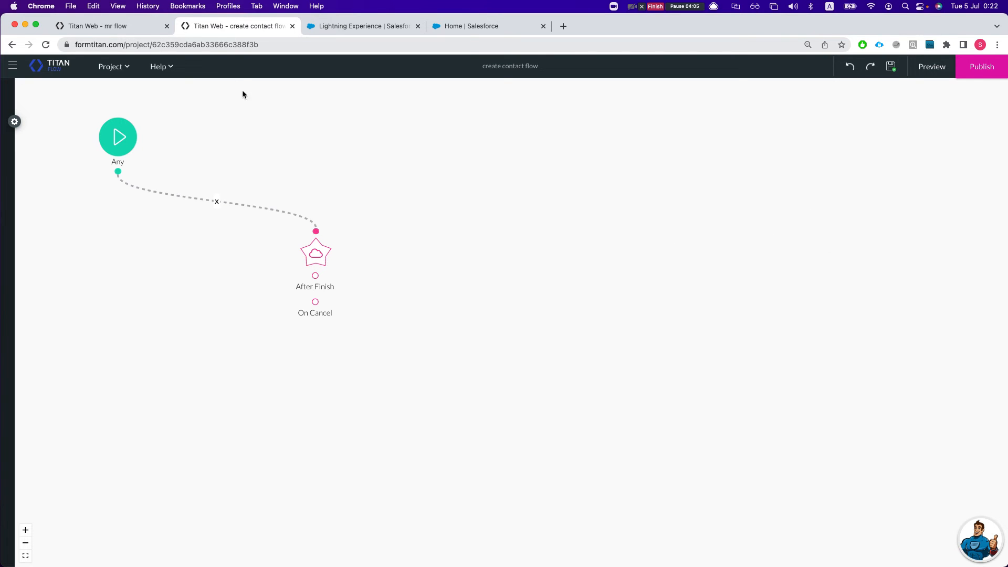
# Publish the create contact flow and select Publish Mode in its automation settings
pyautogui.click(977, 69)
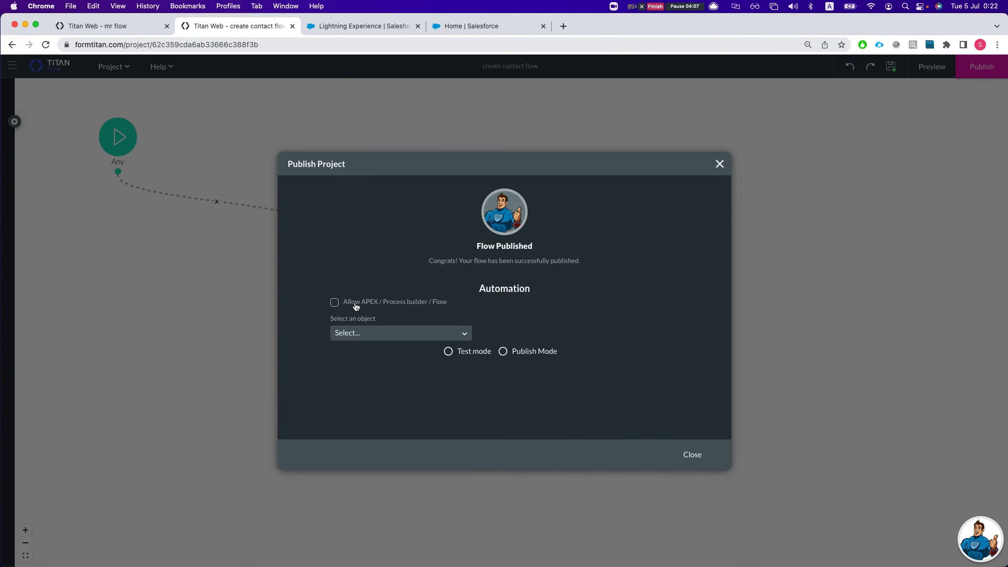
pyautogui.click(386, 342)
pyautogui.click(420, 301)
pyautogui.click(388, 302)
pyautogui.click(502, 351)
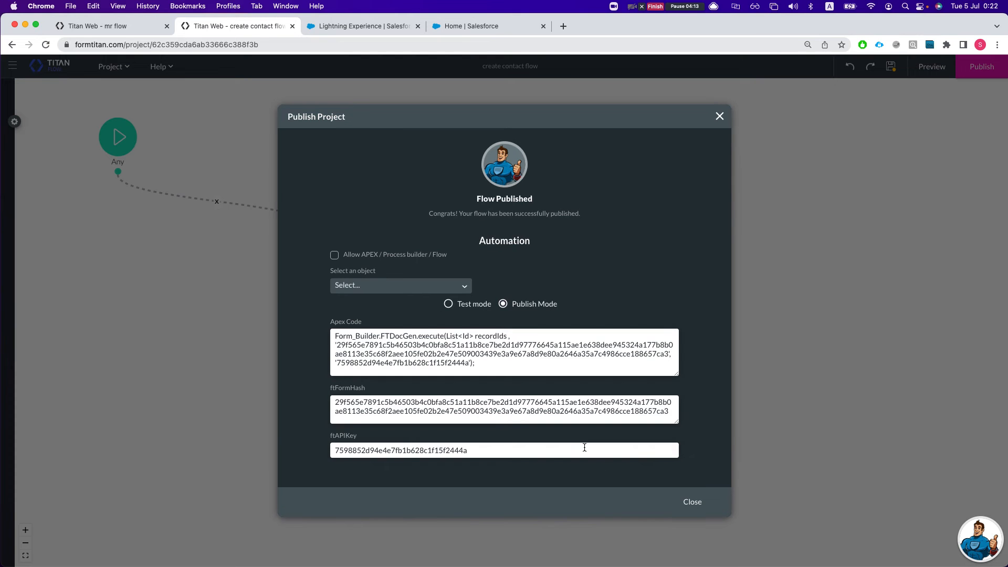
pyautogui.click(685, 501)
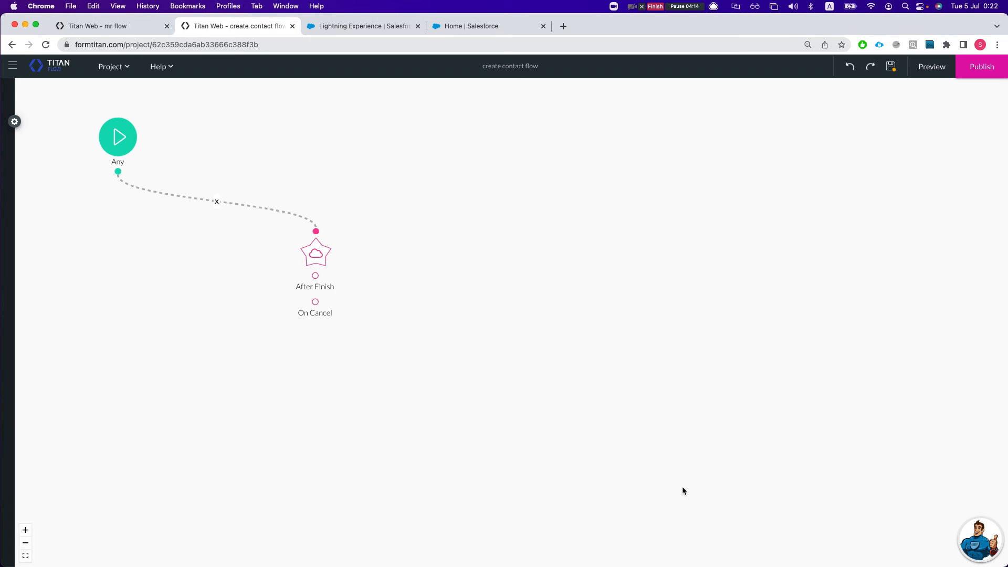
# Switch to the mr flow project
pyautogui.click(135, 25)
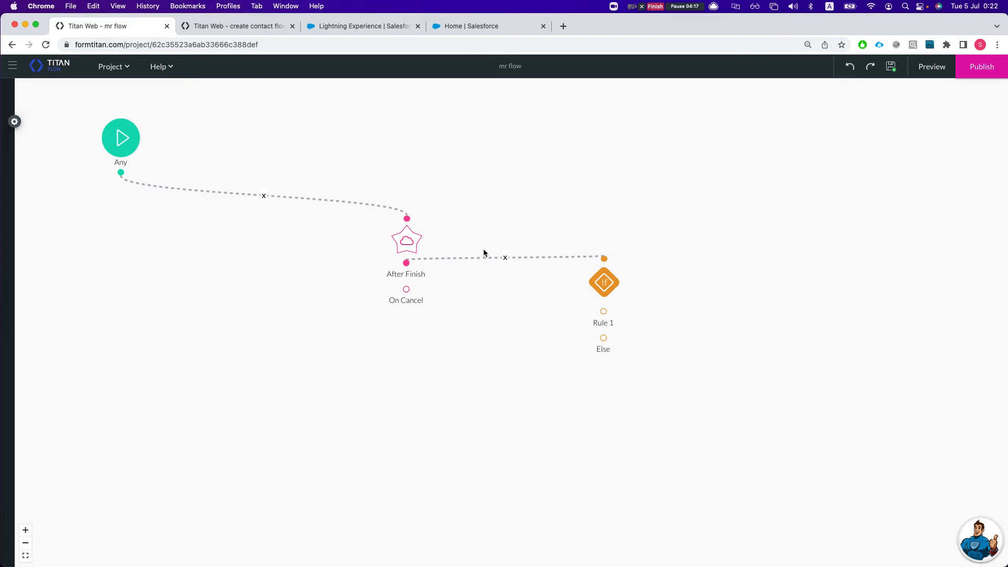
pyautogui.click(605, 312)
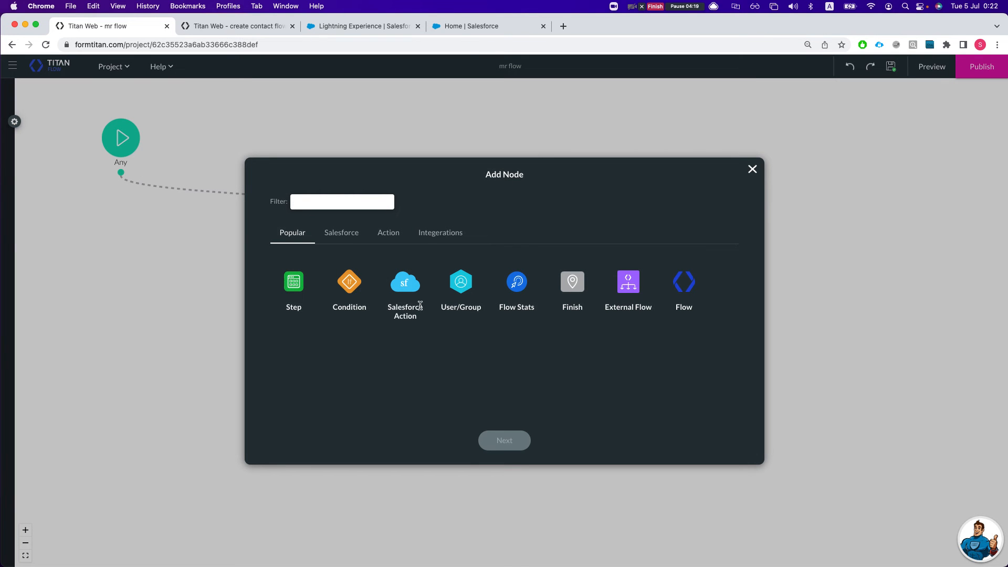
pyautogui.click(678, 279)
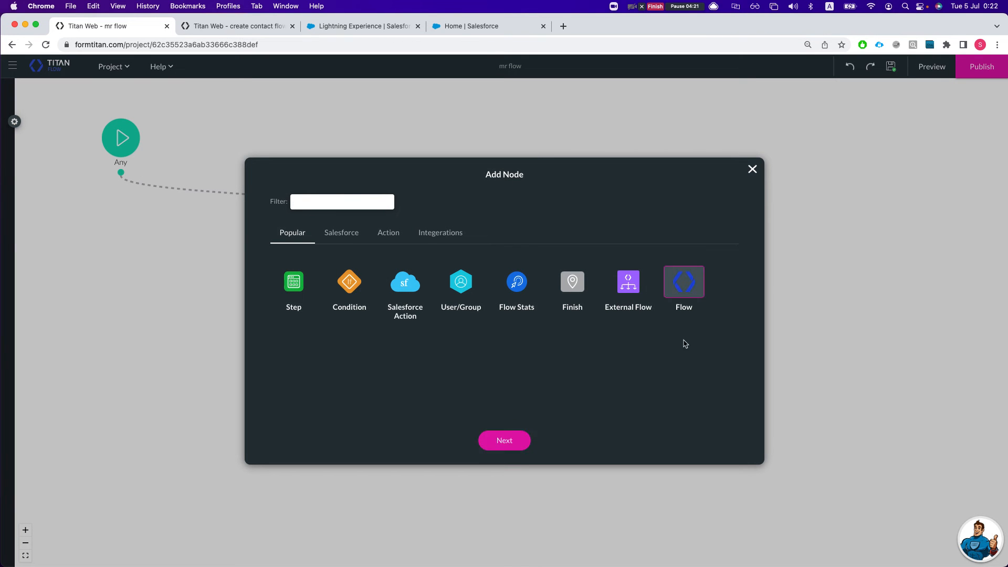
pyautogui.click(525, 439)
pyautogui.click(330, 256)
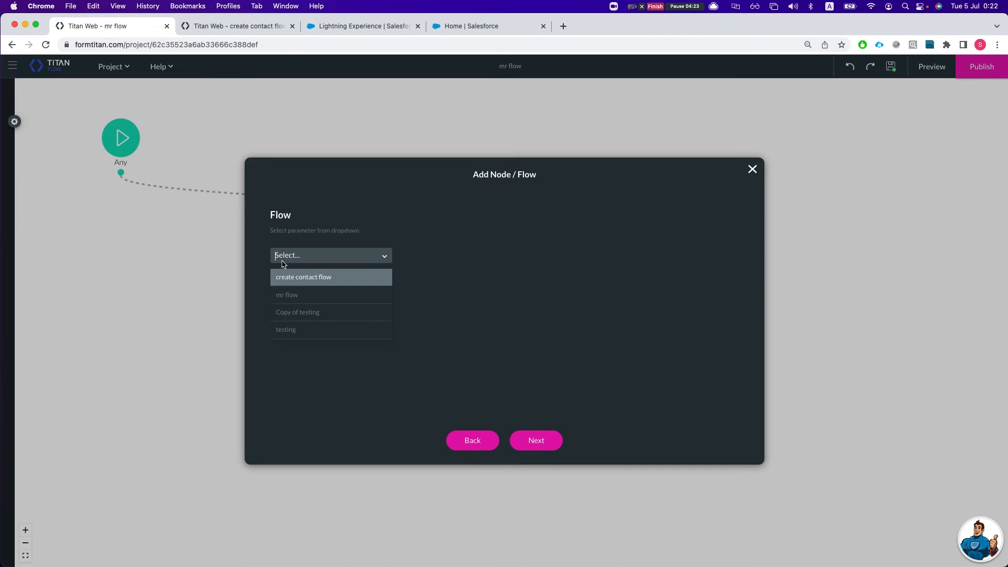
pyautogui.click(564, 411)
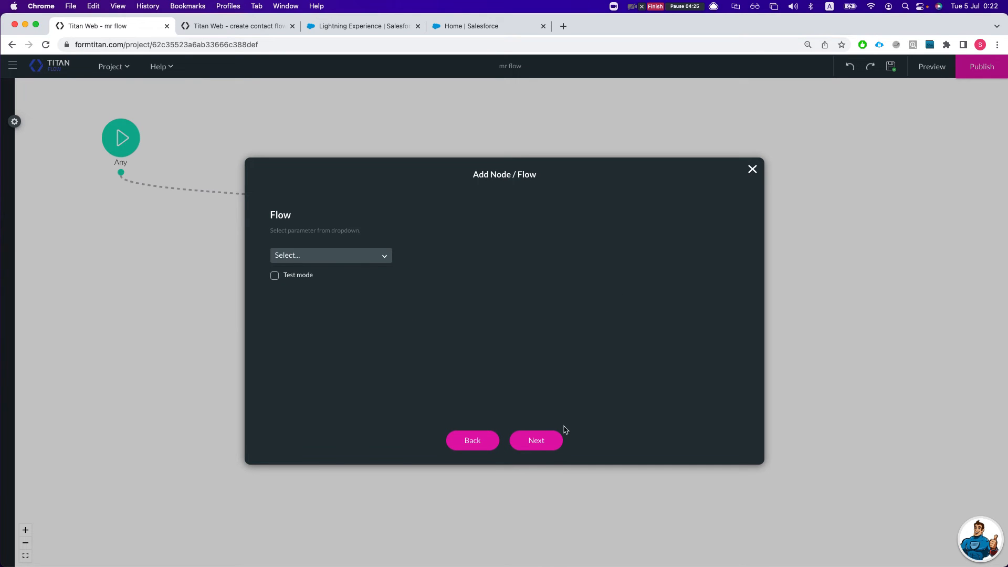
pyautogui.click(756, 168)
pyautogui.moveTo(741, 180); pyautogui.dragTo(738, 185)
pyautogui.press('super+r')
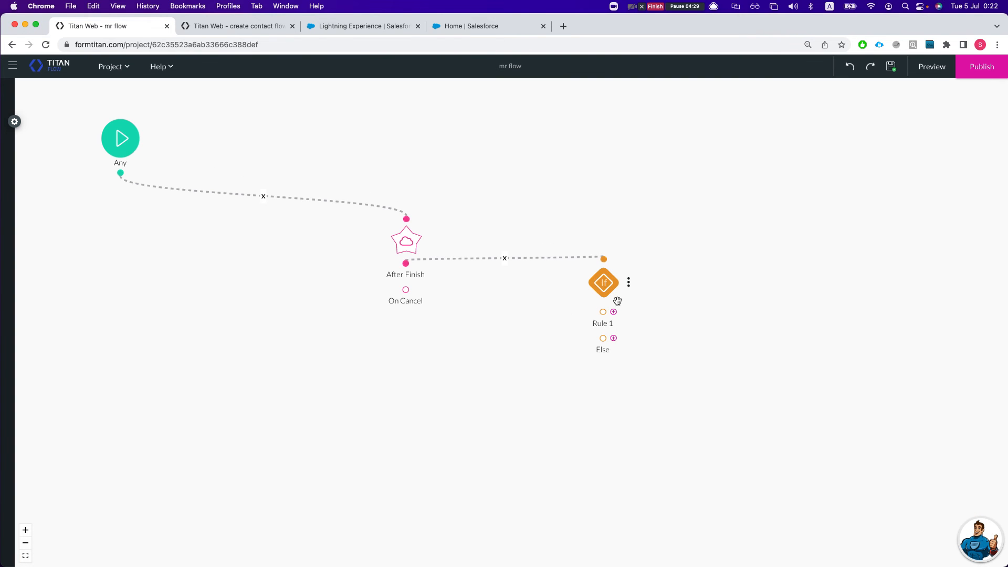
# Add a Flow node to the condition's Rule 1 branch and select create contact flow as its flow
pyautogui.click(613, 312)
pyautogui.click(689, 290)
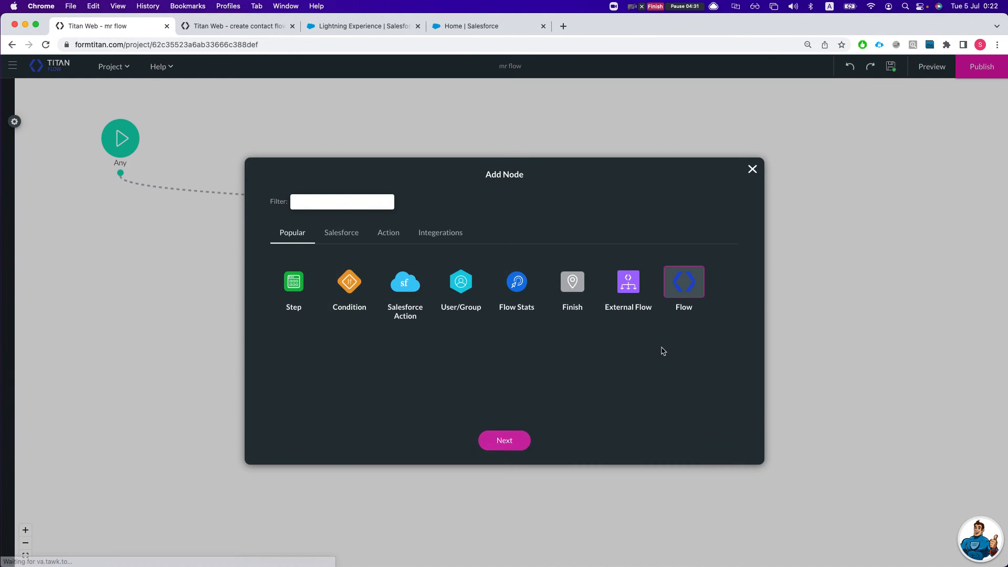
pyautogui.click(525, 439)
pyautogui.click(376, 263)
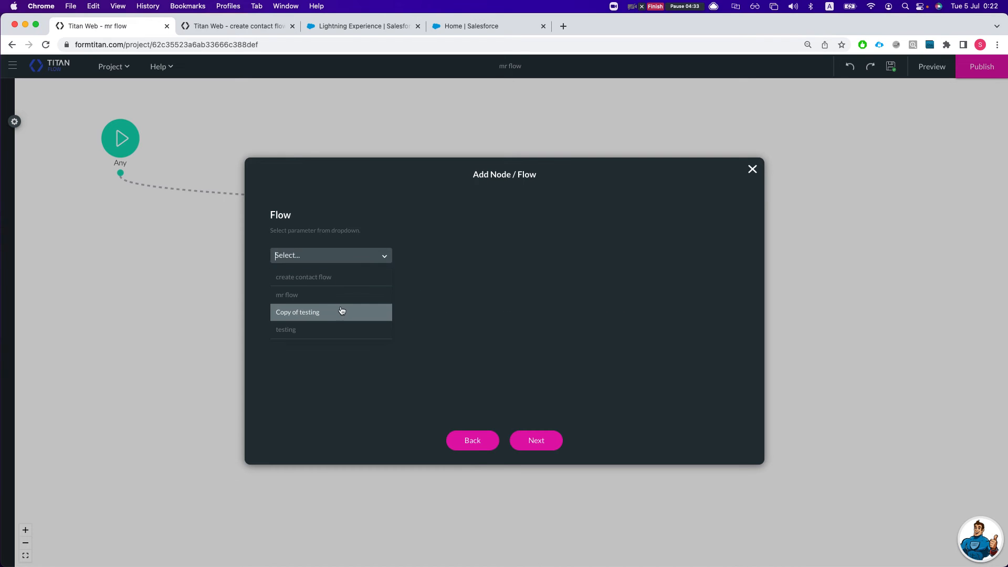
pyautogui.click(339, 277)
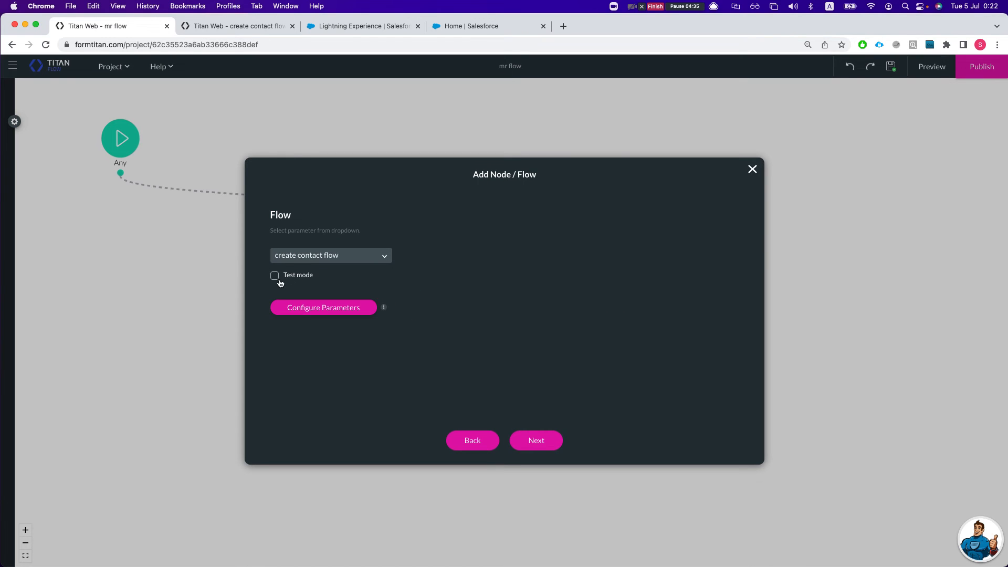
# Configure the flow's parameters so that accid takes its value from the field [GV / accid]
pyautogui.click(375, 310)
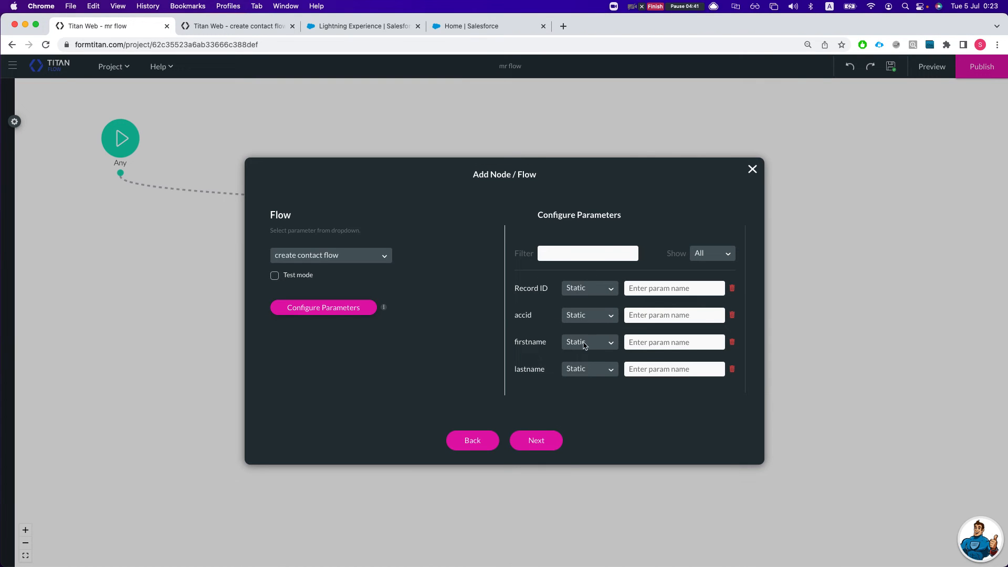
pyautogui.click(608, 316)
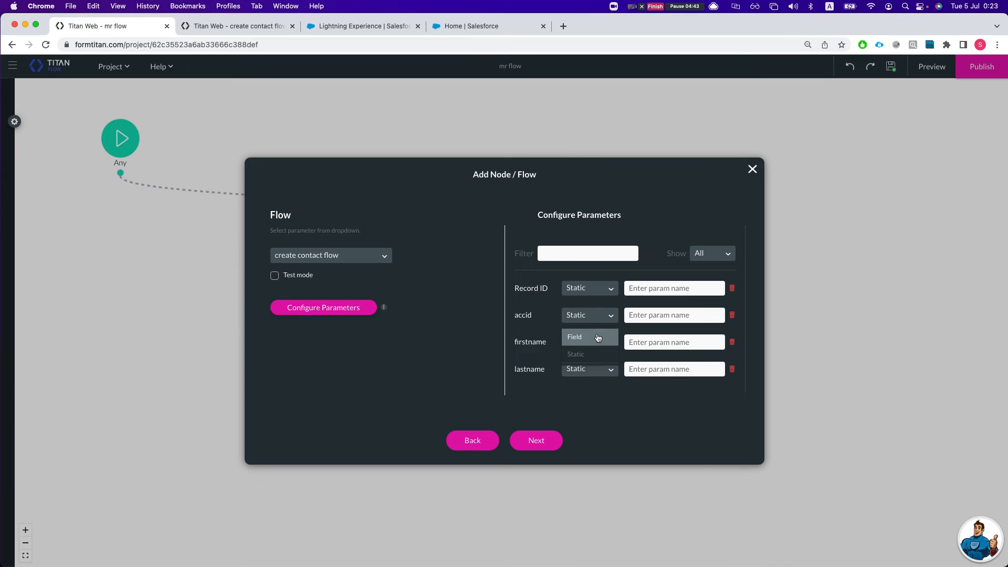
pyautogui.click(595, 338)
pyautogui.click(656, 318)
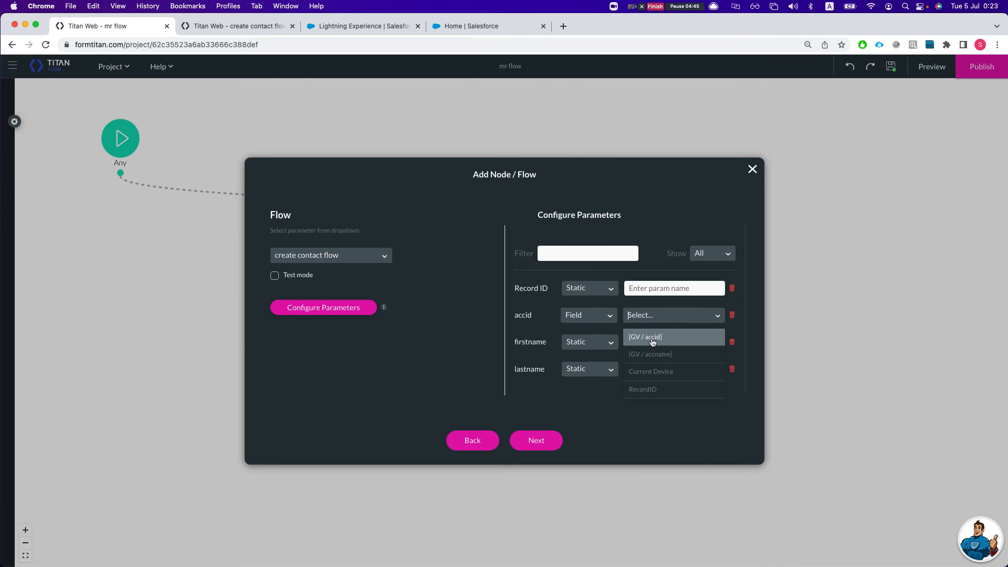
pyautogui.click(652, 339)
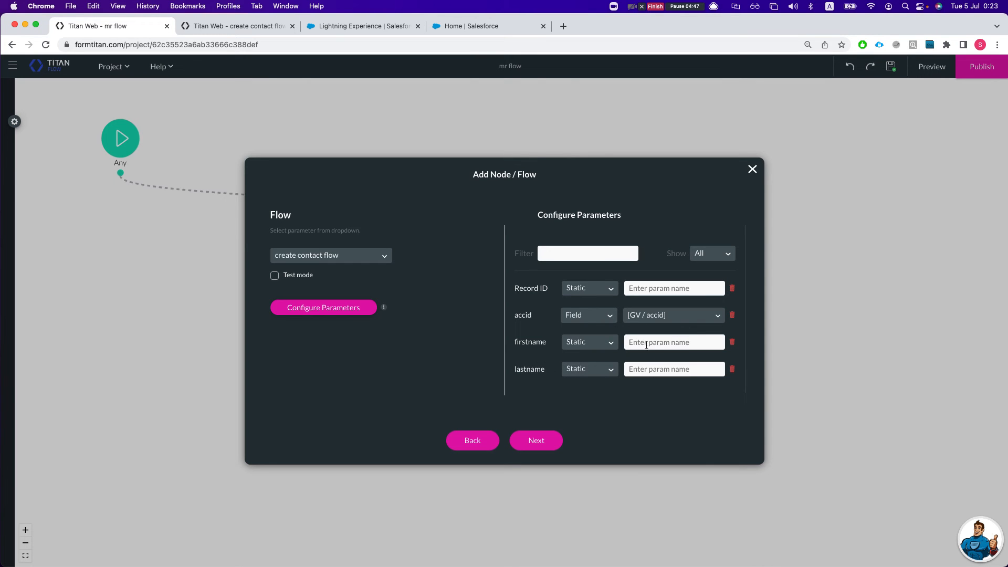
# Keep the firstname parameter static and fill in static text for the name parameters, including "sub flow"
pyautogui.click(604, 344)
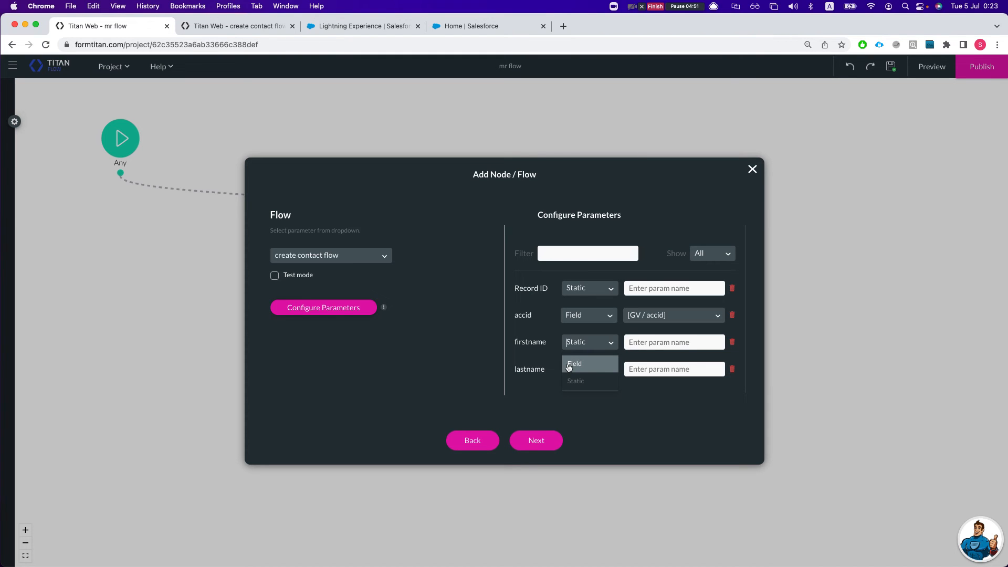
pyautogui.click(654, 342)
pyautogui.write('d')
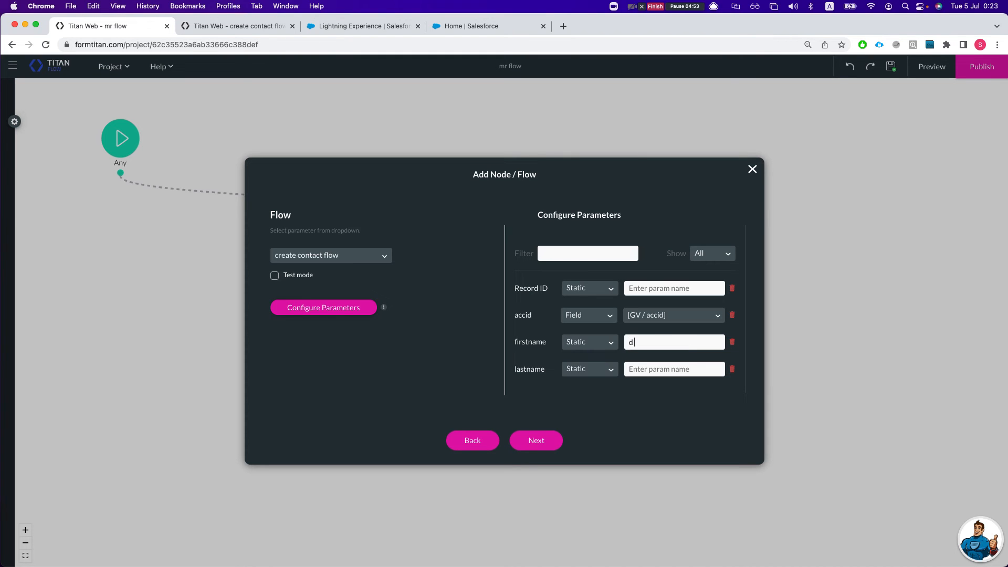
pyautogui.press('BackSpace')
pyautogui.write('hel')
pyautogui.write('sub flow')
# Insert the Flow node, place it below and to the right of the condition node, and dismiss the error notice
pyautogui.click(556, 439)
pyautogui.click(545, 440)
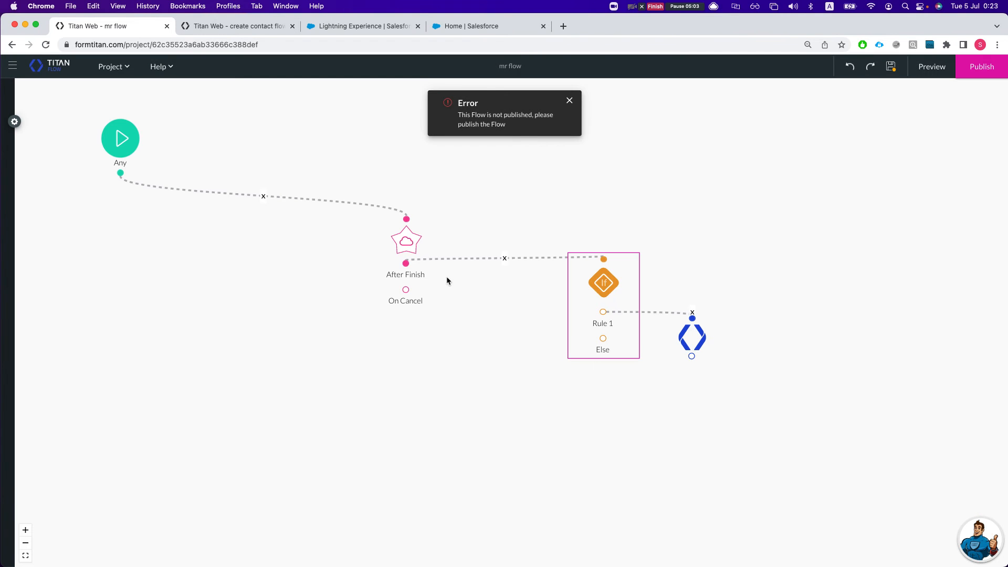
pyautogui.moveTo(688, 325); pyautogui.dragTo(744, 341)
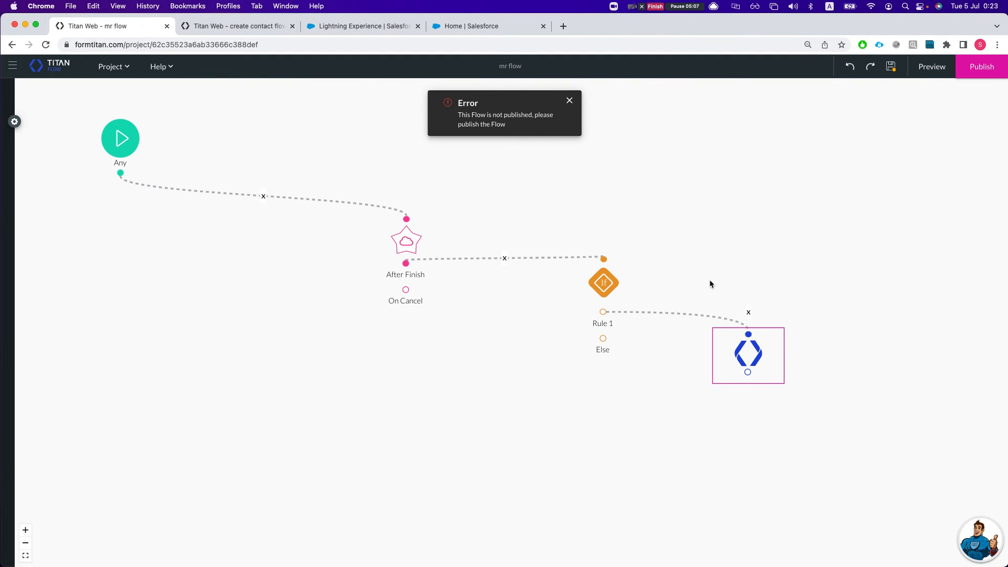
pyautogui.click(564, 100)
# Publish mr flow with Publish Mode selected, and shift the Flow node slightly farther right of the condition
pyautogui.click(981, 66)
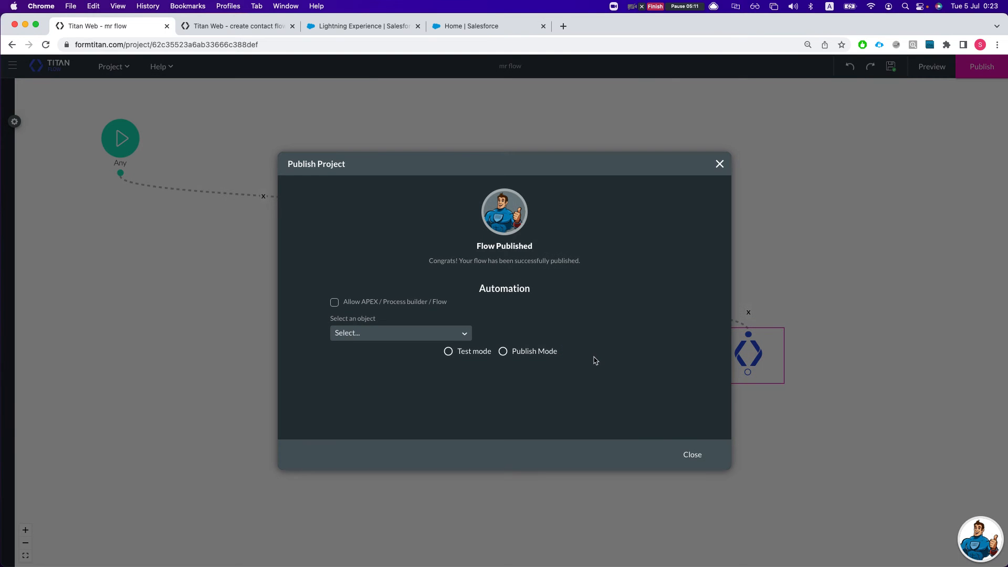
pyautogui.click(503, 351)
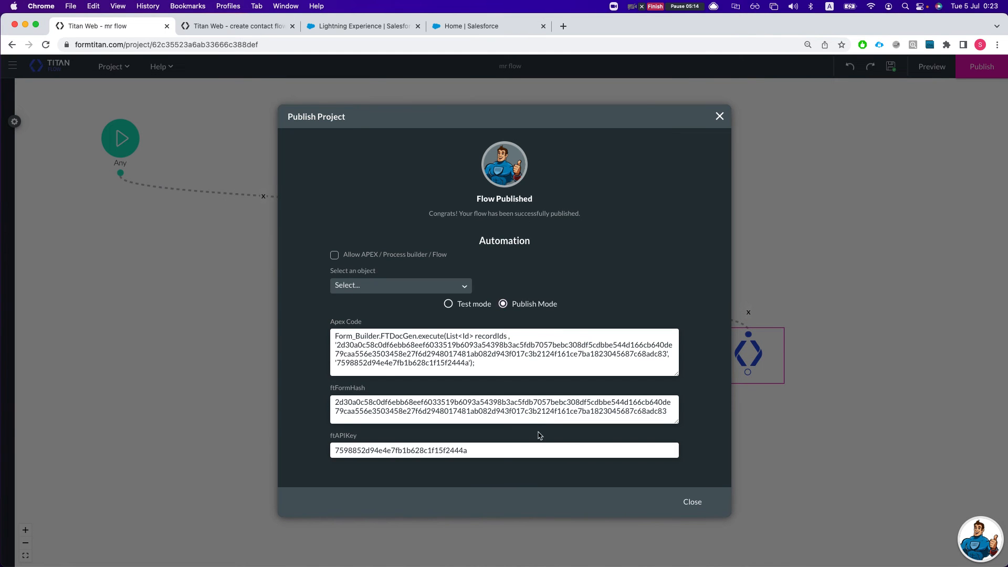
pyautogui.click(692, 502)
pyautogui.moveTo(766, 350); pyautogui.dragTo(791, 339)
pyautogui.click(698, 204)
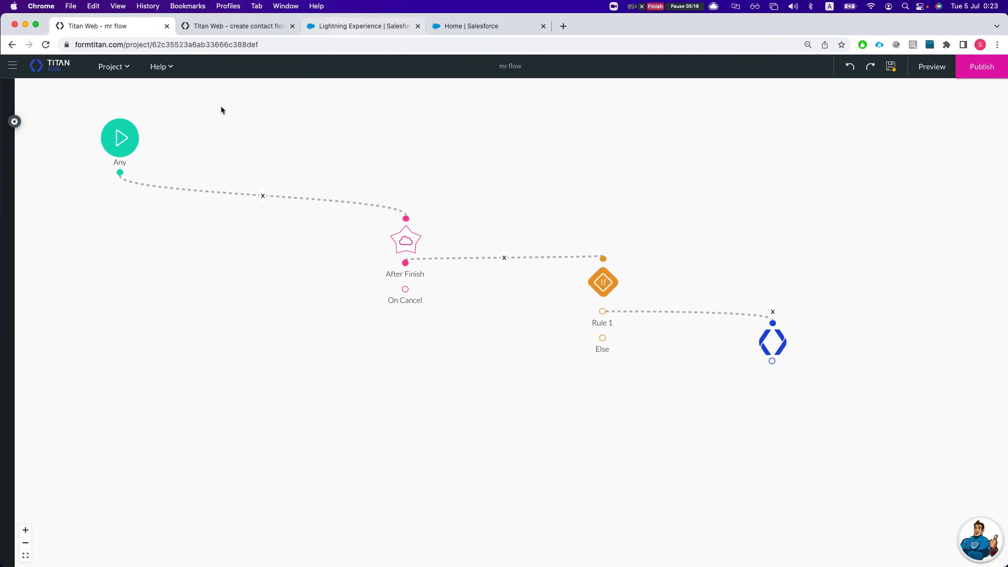
# Open the Titan dashboard and open the vid project from its project list
pyautogui.click(241, 27)
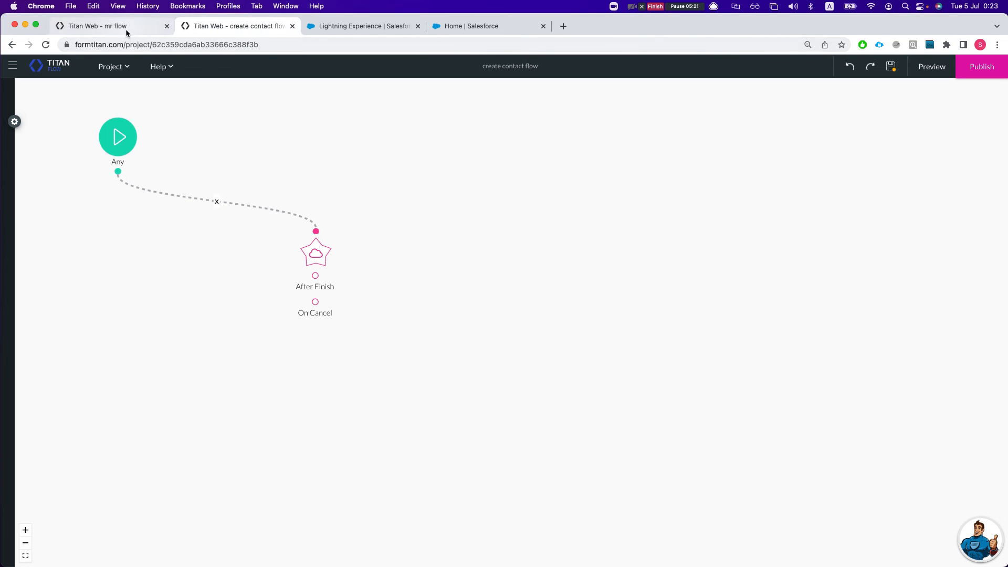
pyautogui.click(58, 69)
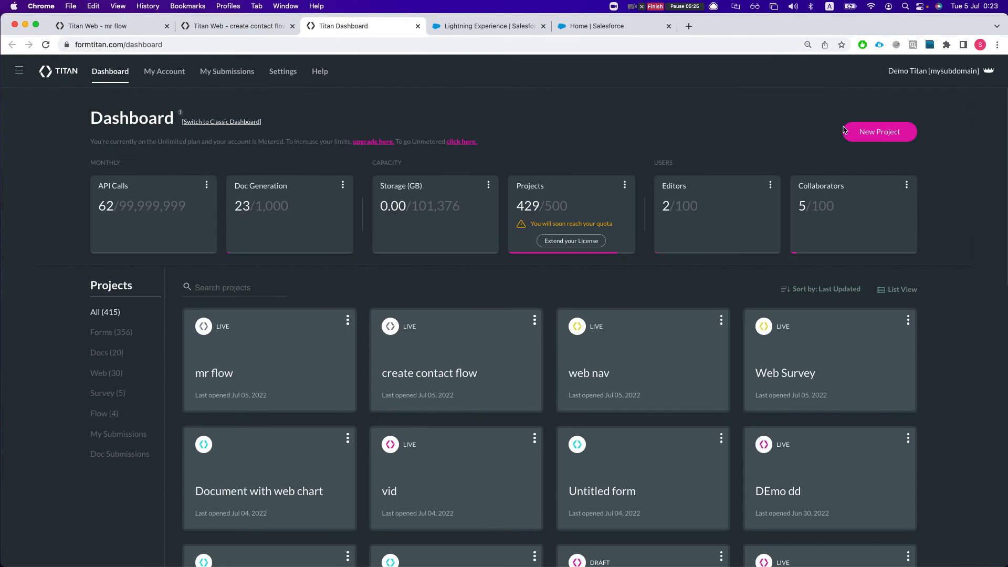
pyautogui.scroll(-1, 227, 373)
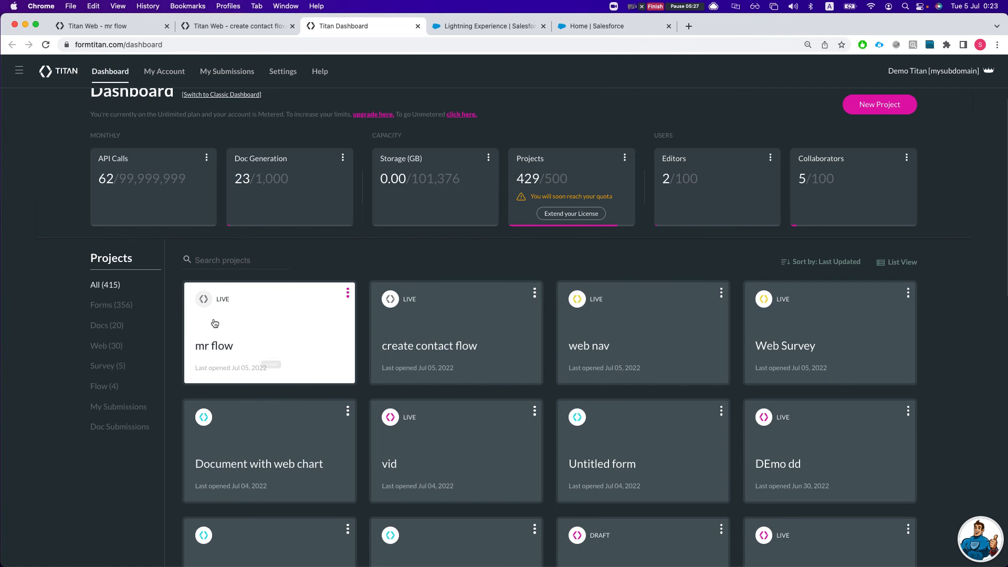
pyautogui.click(447, 446)
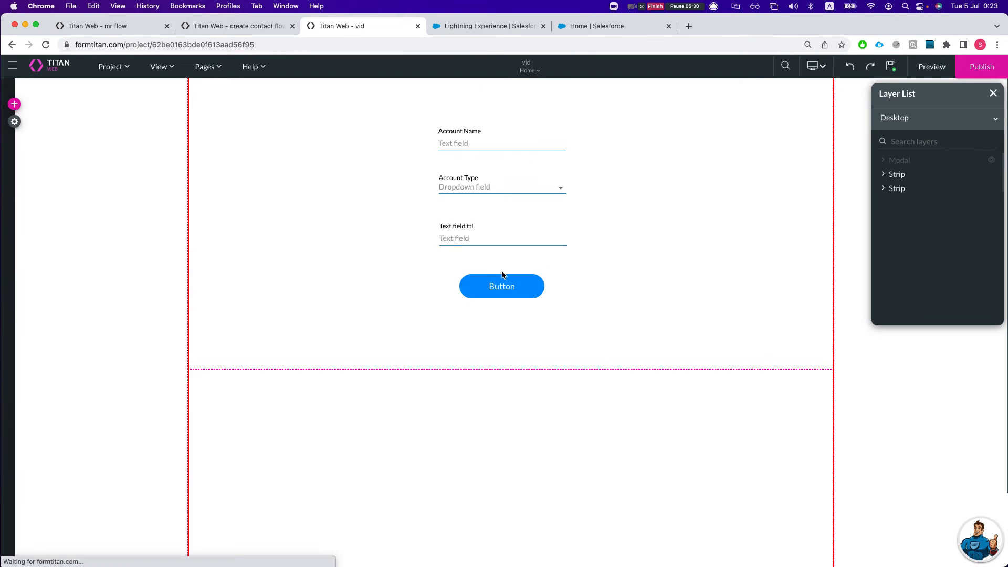
# Find the Primary button element and place one in the empty strip below the existing form fields
pyautogui.scroll(-3, 506, 336)
pyautogui.click(441, 379)
pyautogui.click(14, 105)
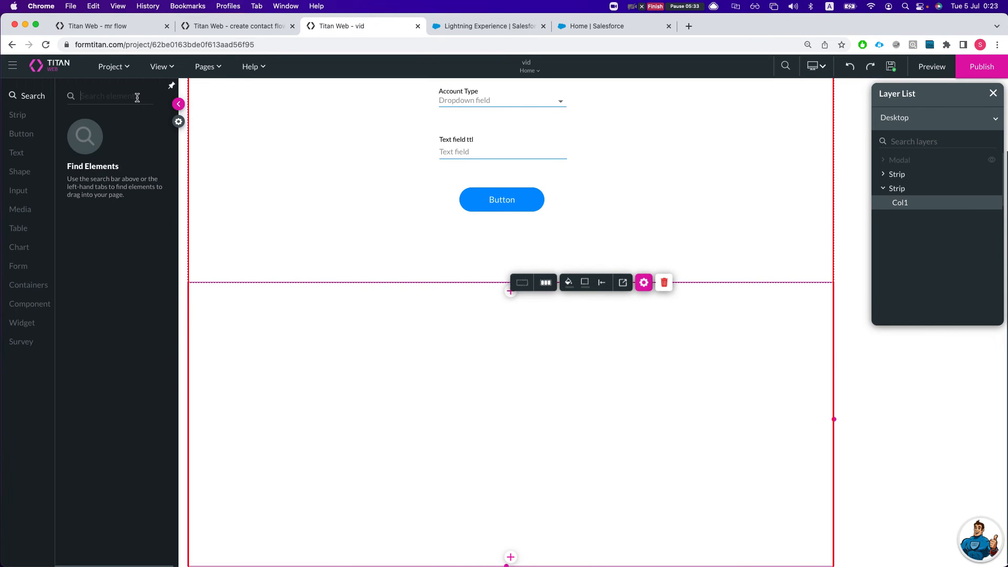
pyautogui.write('but')
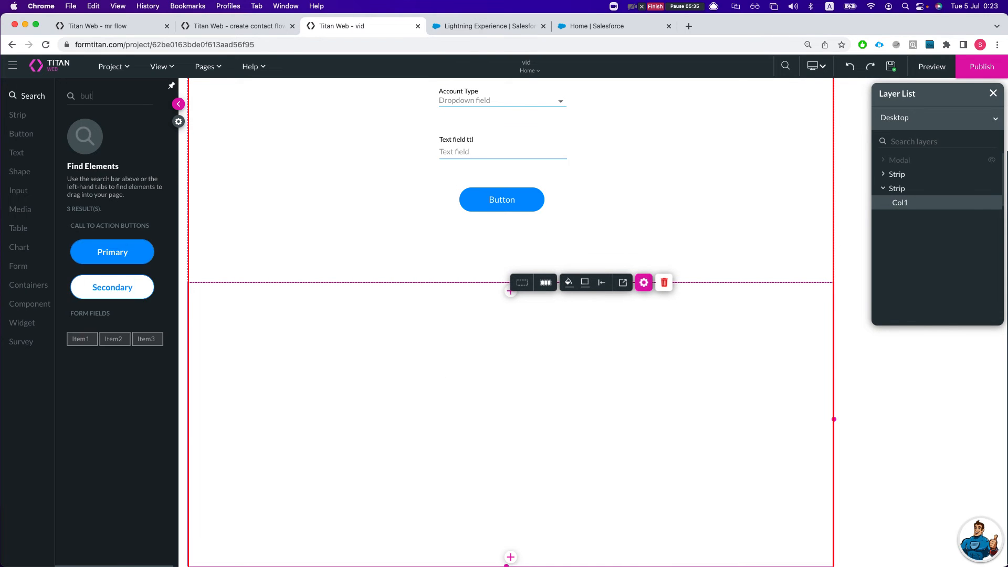
pyautogui.moveTo(112, 252); pyautogui.dragTo(527, 394)
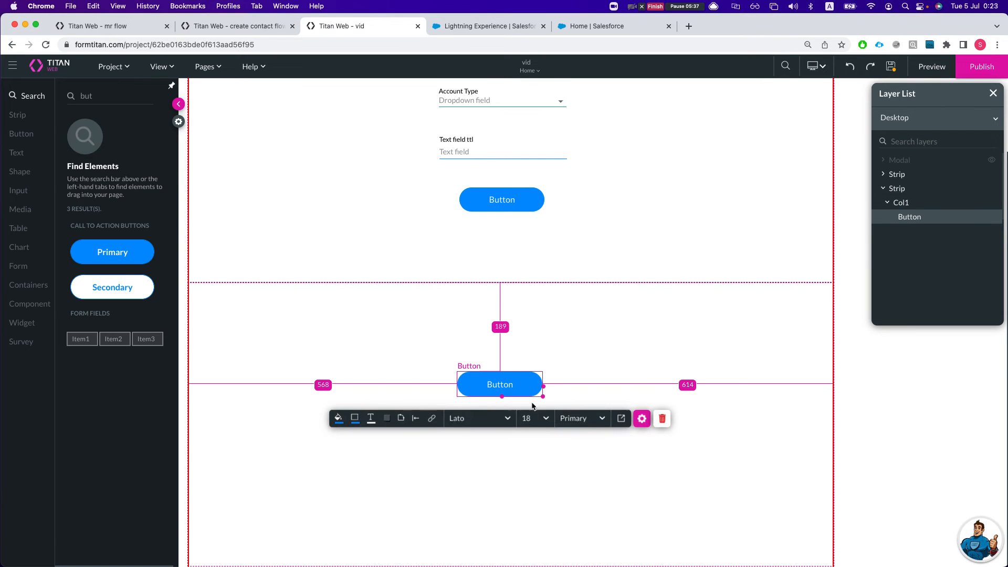
# Set the new button's text to "call mr flow"
pyautogui.click(641, 417)
pyautogui.write('ca')
pyautogui.write('ll mr flo')
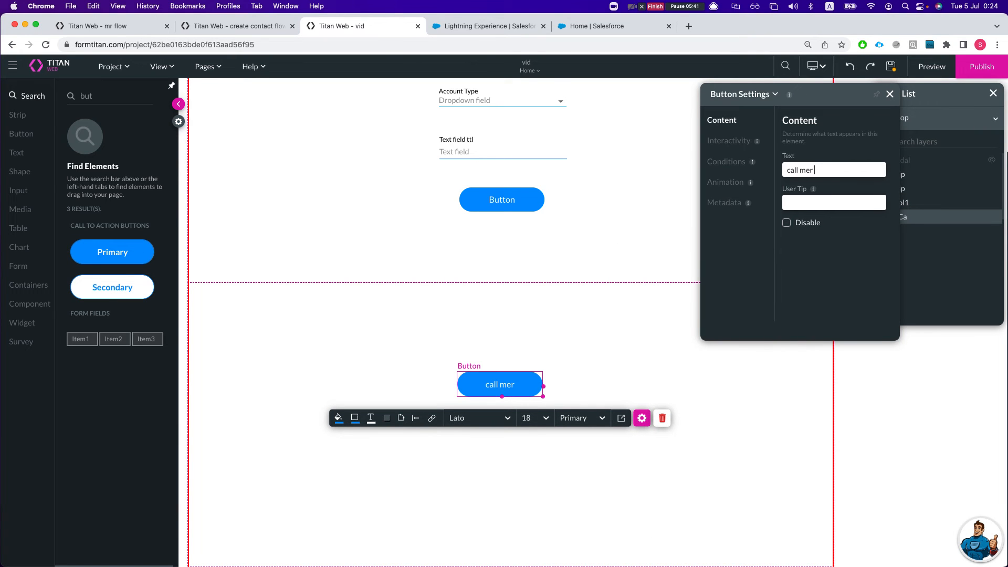
pyautogui.write('w')
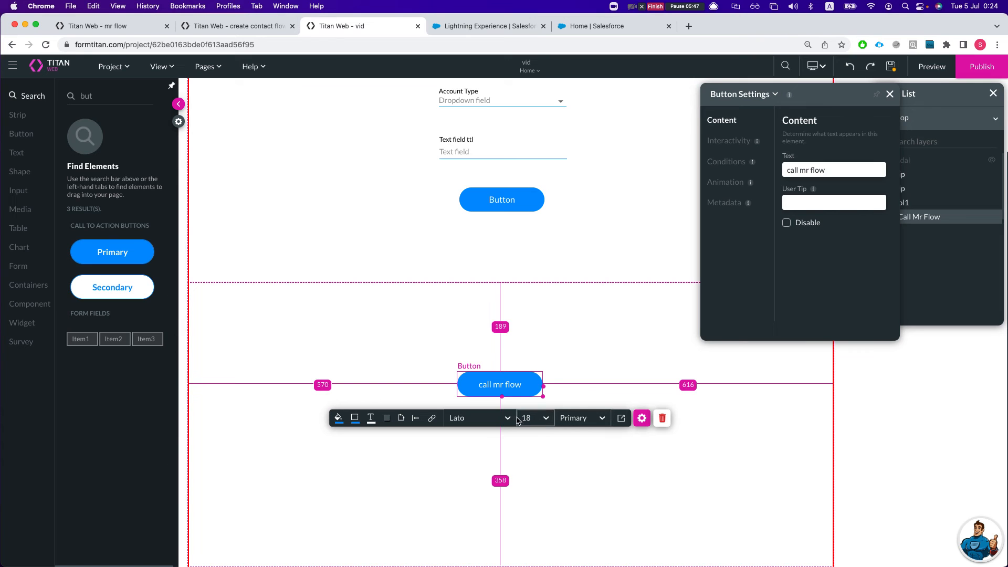
# Begin adding a Flow node after the Start node in the call mr flow button's on-click action
pyautogui.click(431, 419)
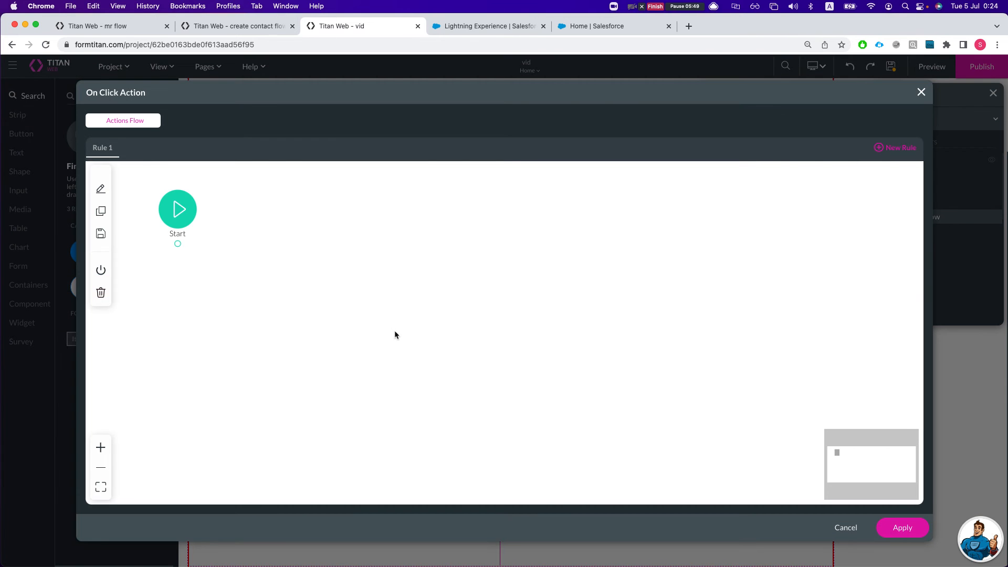
pyautogui.click(177, 243)
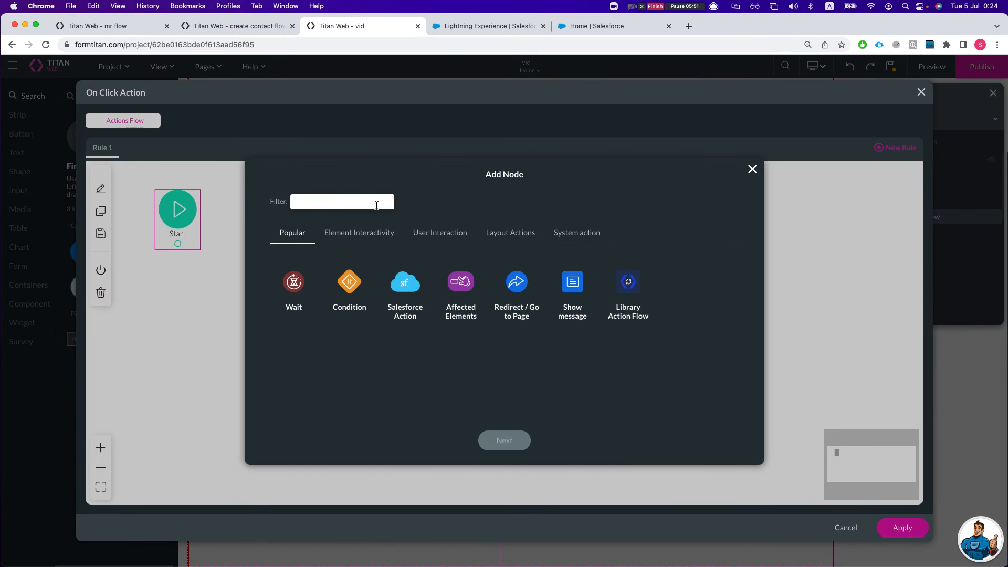
pyautogui.click(325, 204)
pyautogui.write('flow')
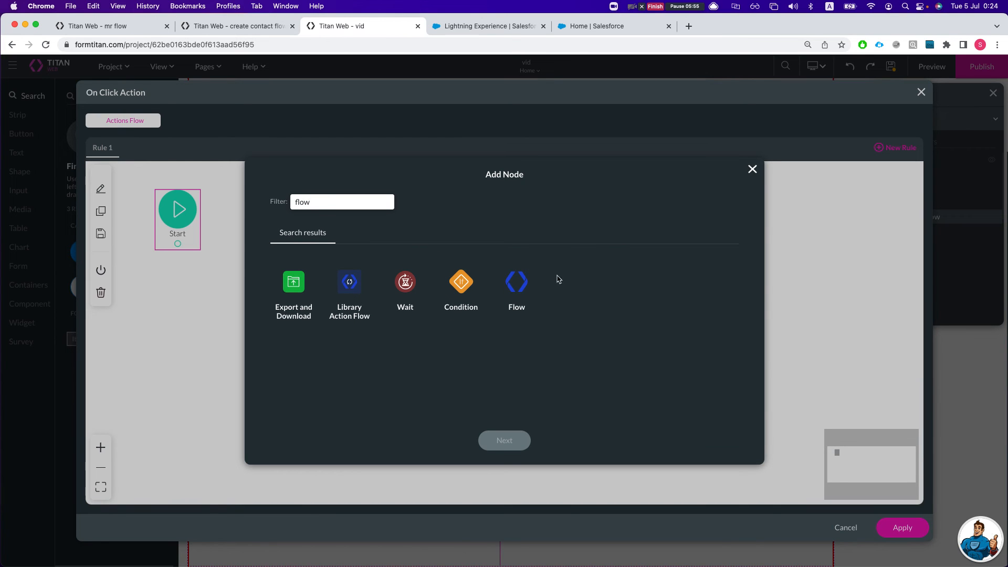
pyautogui.click(523, 284)
pyautogui.click(503, 440)
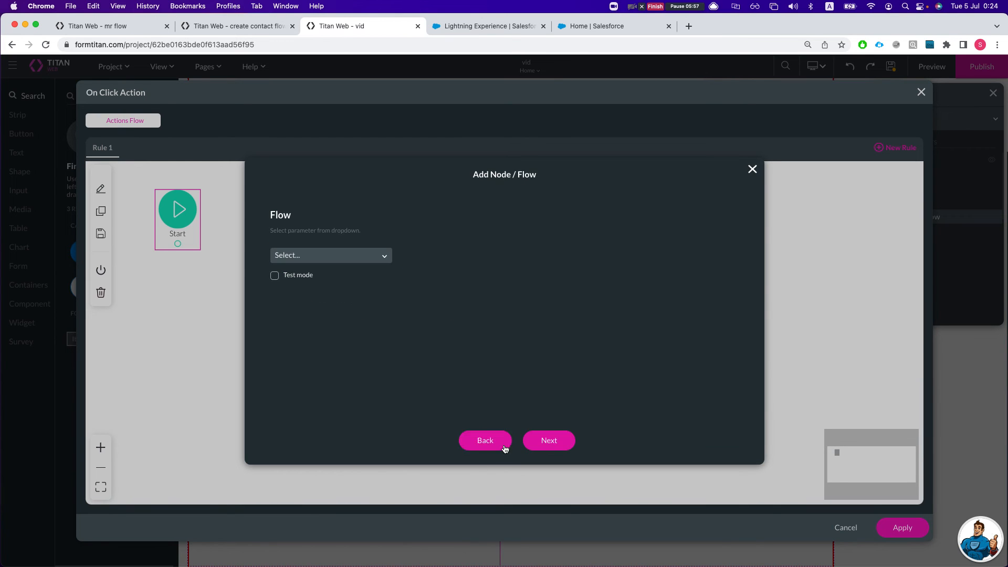
# Choose mr flow as the flow to run in the new node and open its parameter configuration
pyautogui.click(331, 255)
pyautogui.click(317, 277)
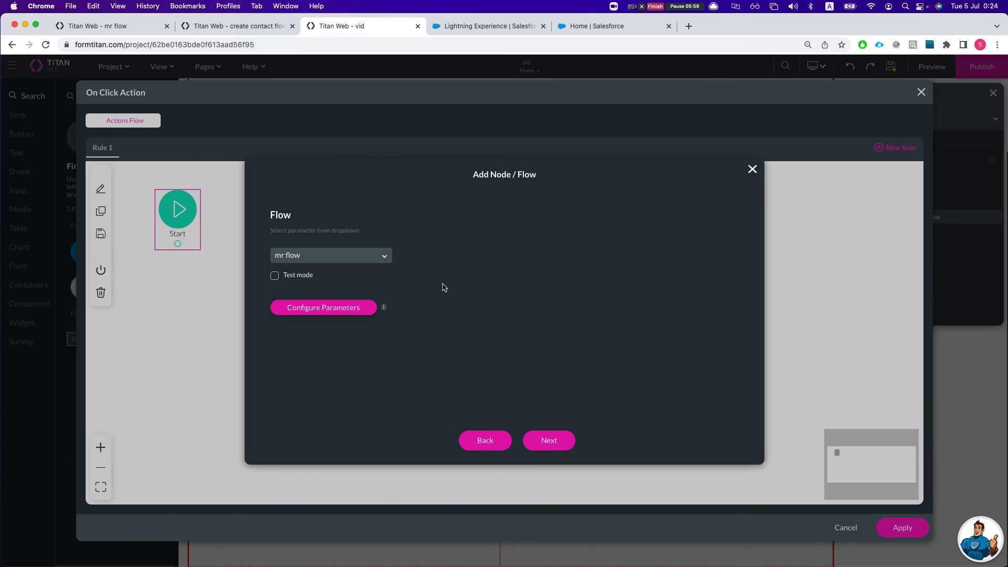
pyautogui.click(348, 308)
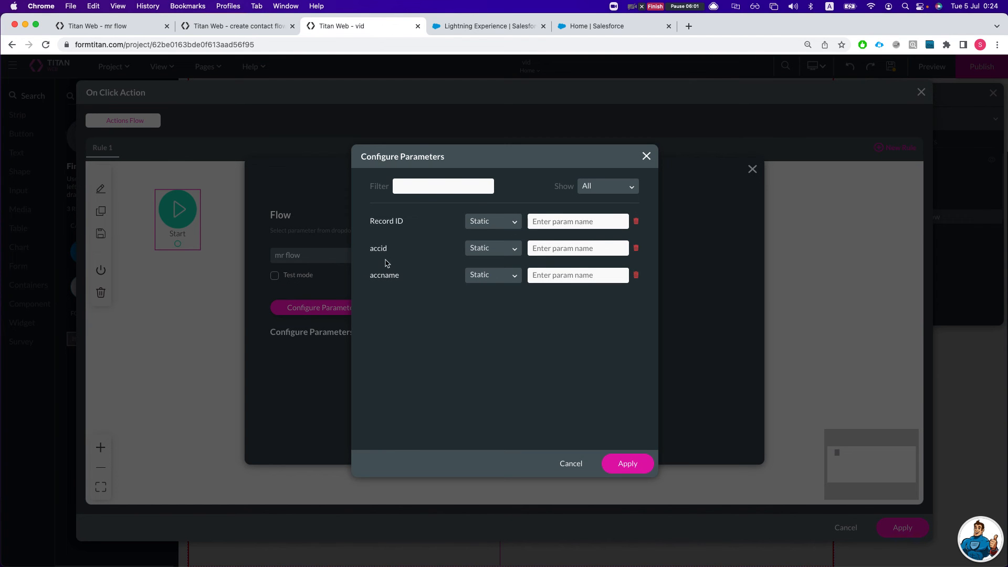
pyautogui.moveTo(371, 249); pyautogui.dragTo(407, 249)
pyautogui.click(508, 249)
pyautogui.click(449, 261)
pyautogui.click(512, 250)
pyautogui.click(479, 267)
pyautogui.click(596, 248)
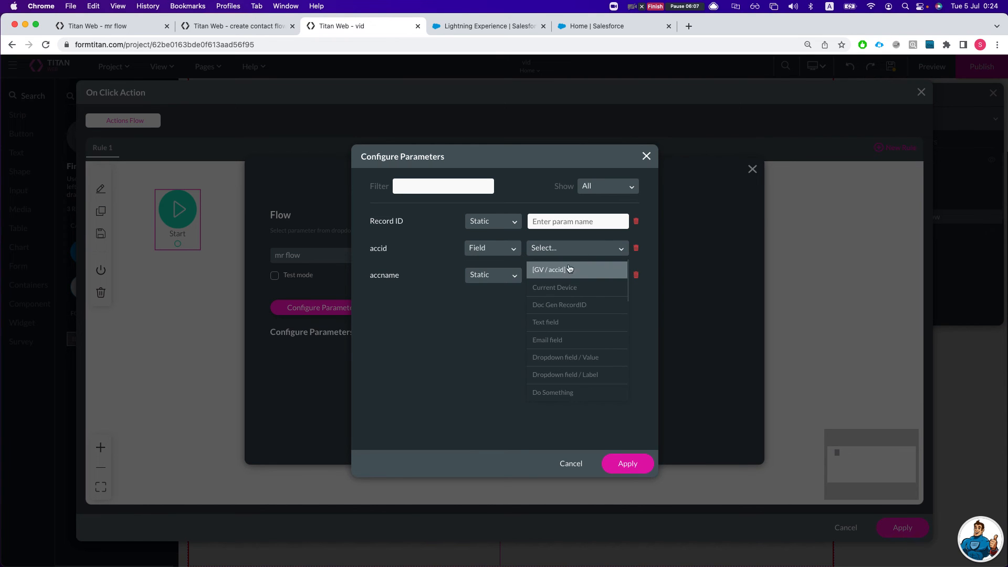
pyautogui.click(493, 275)
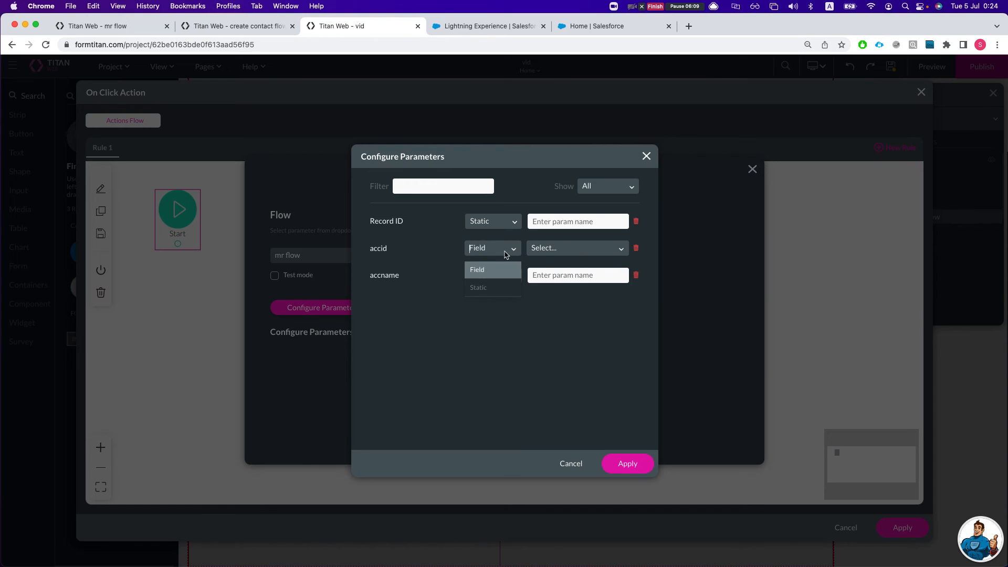
pyautogui.click(486, 288)
pyautogui.click(560, 254)
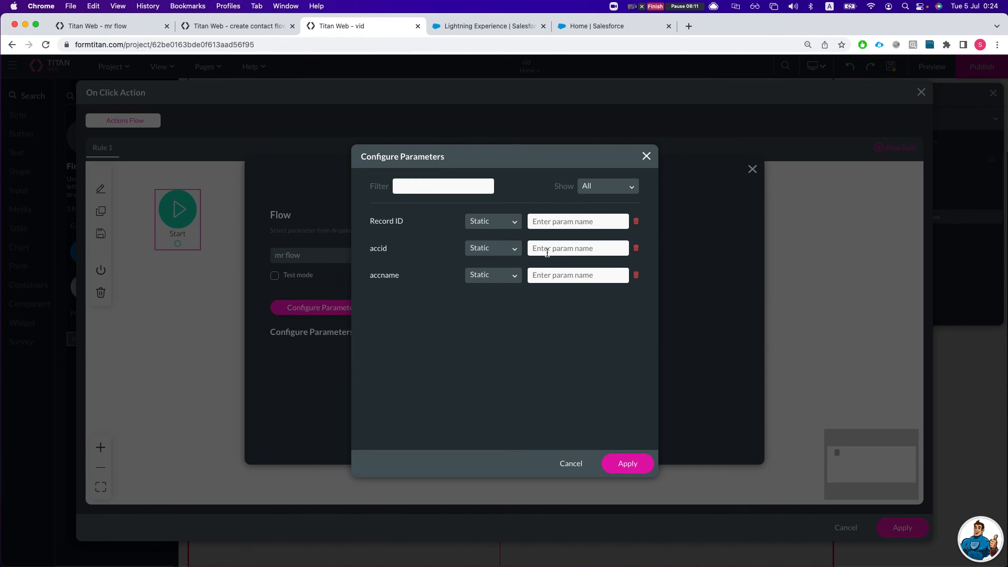
# Copy the Edge C account's record ID from its Salesforce page address
pyautogui.click(481, 27)
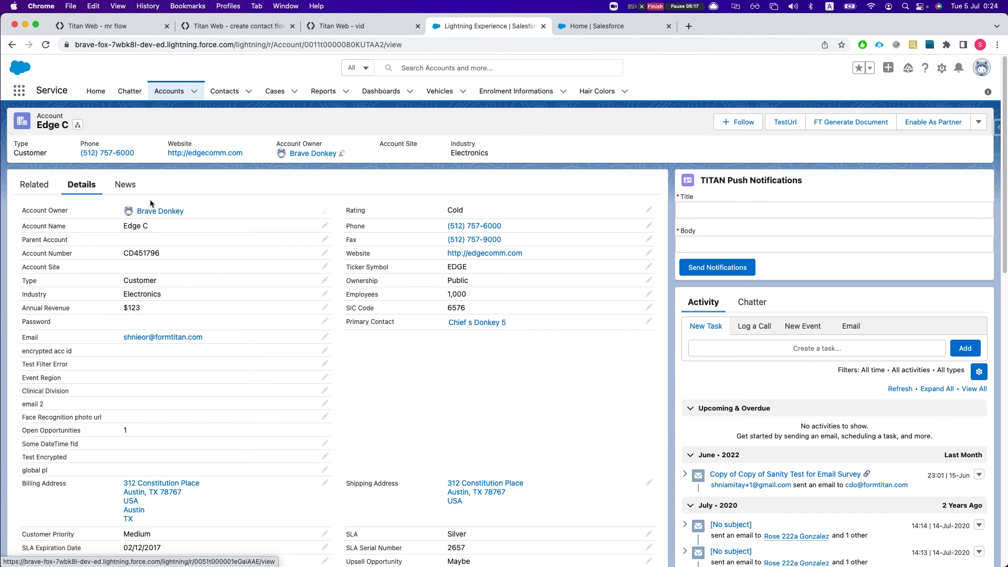
pyautogui.doubleClick(339, 44)
pyautogui.press('super+c')
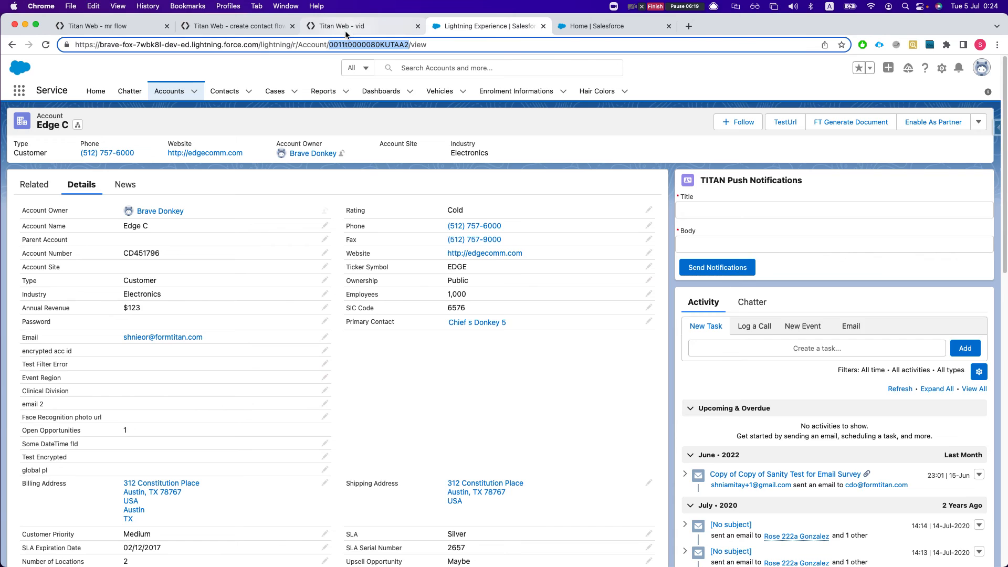
# Return to the vid project and try to paste the copied account ID as the static accid value
pyautogui.click(341, 26)
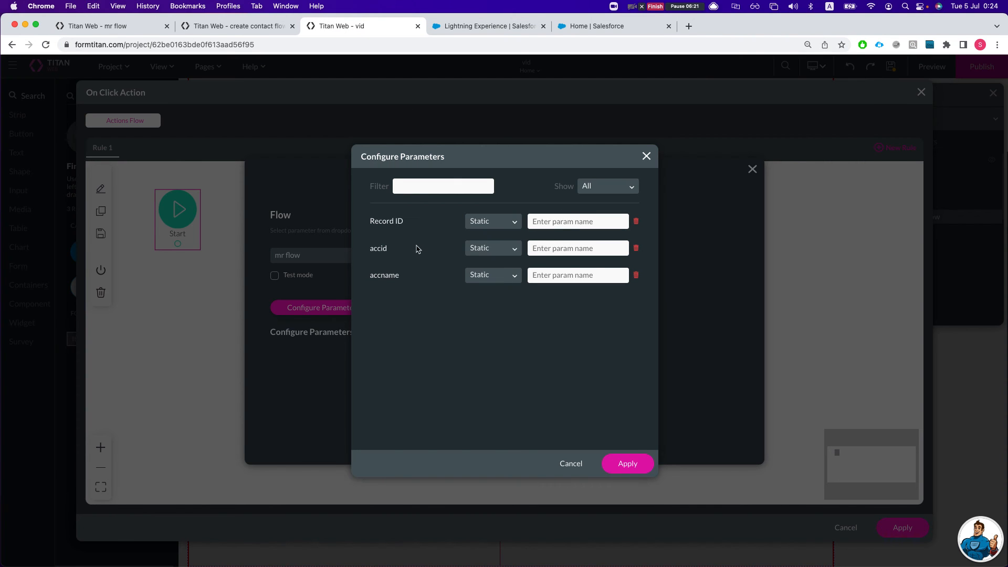
pyautogui.click(561, 247)
pyautogui.press('super+v')
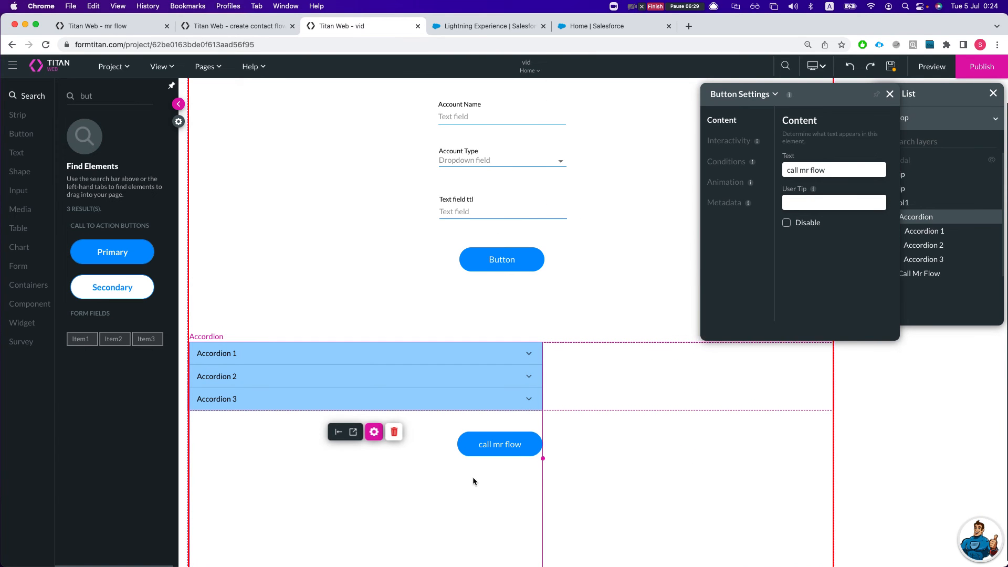
# Delete the Accordion element and move the call mr flow button up to about 43 px below the strip's upper edge
pyautogui.click(395, 428)
pyautogui.click(504, 475)
pyautogui.moveTo(505, 476); pyautogui.dragTo(500, 402)
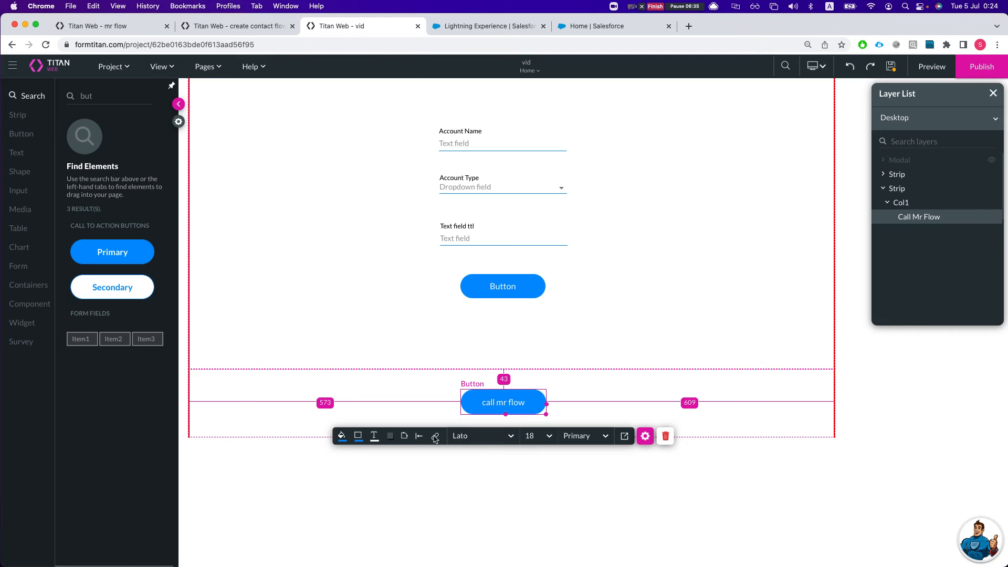
# Add a Flow node after Start in the call mr flow button's on-click action and choose mr flow for it
pyautogui.click(434, 436)
pyautogui.click(188, 242)
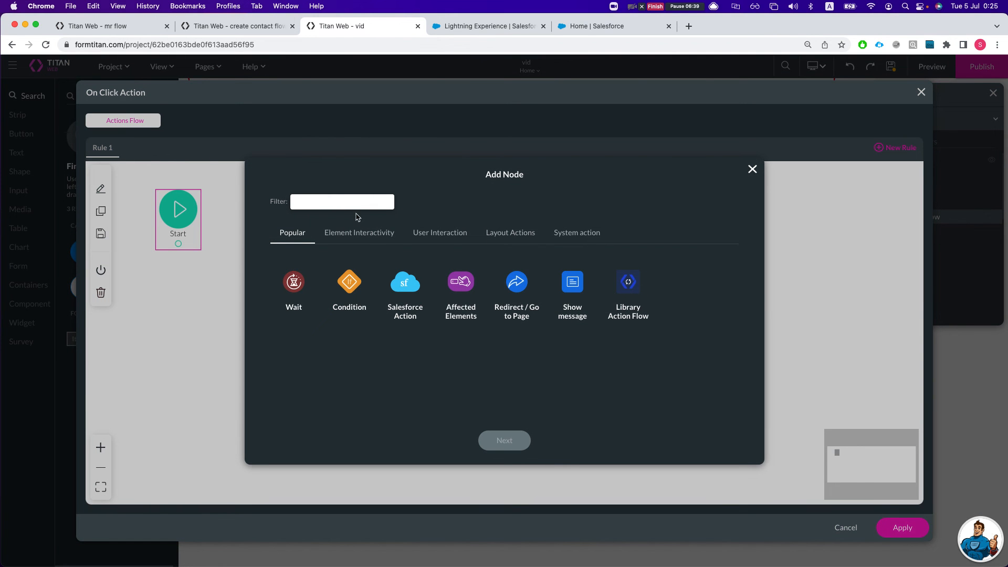
pyautogui.write('flow')
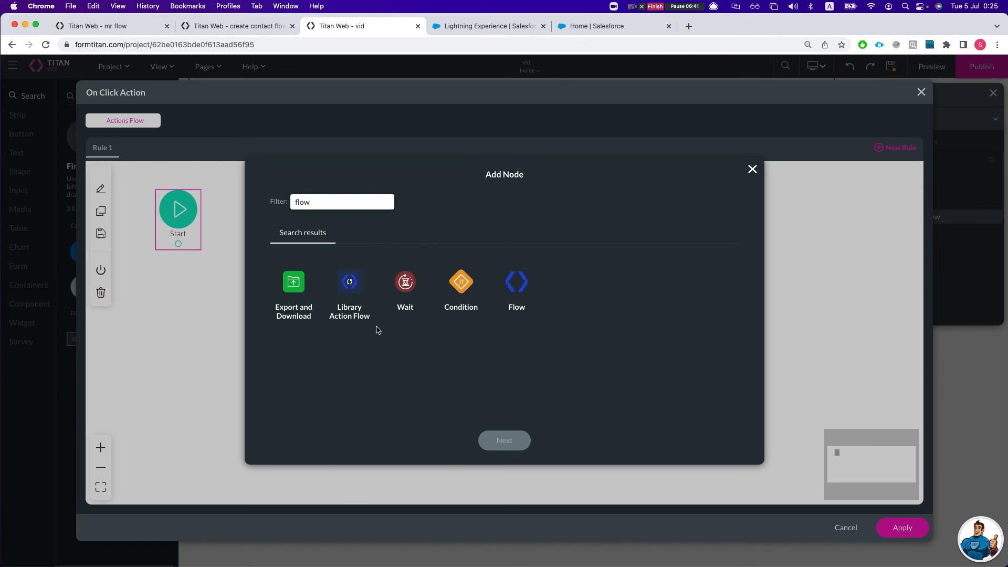
pyautogui.click(355, 281)
pyautogui.click(510, 288)
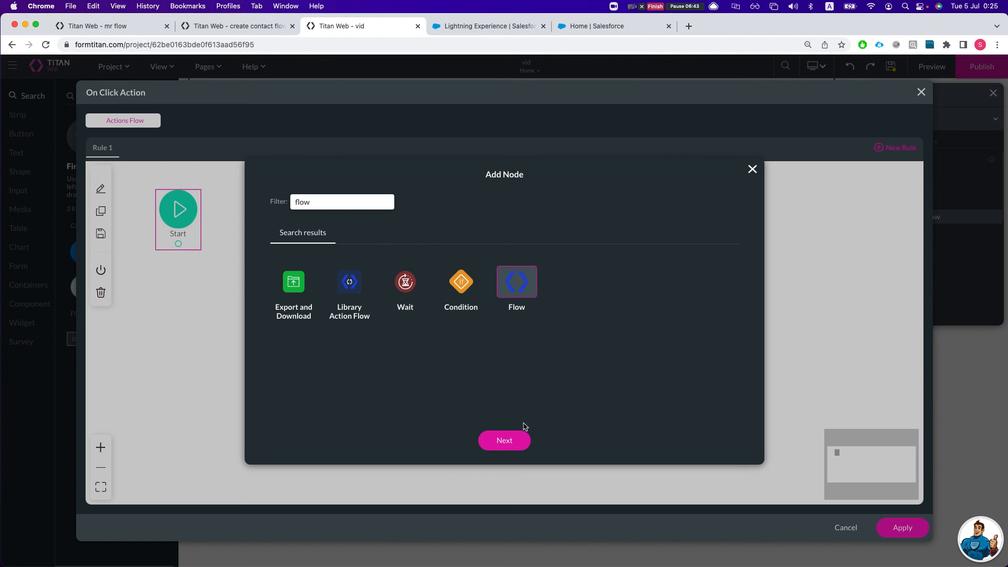
pyautogui.click(509, 440)
pyautogui.click(332, 256)
pyautogui.click(316, 278)
# Set the node's static Record ID and accid parameters to the copied Edge C account ID and apply the on-click action
pyautogui.click(337, 311)
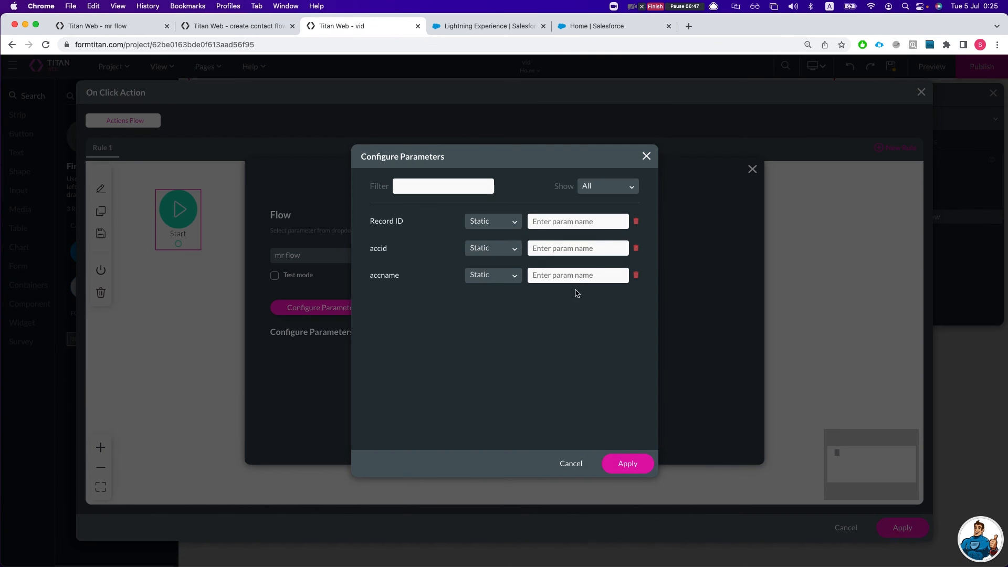
pyautogui.click(488, 26)
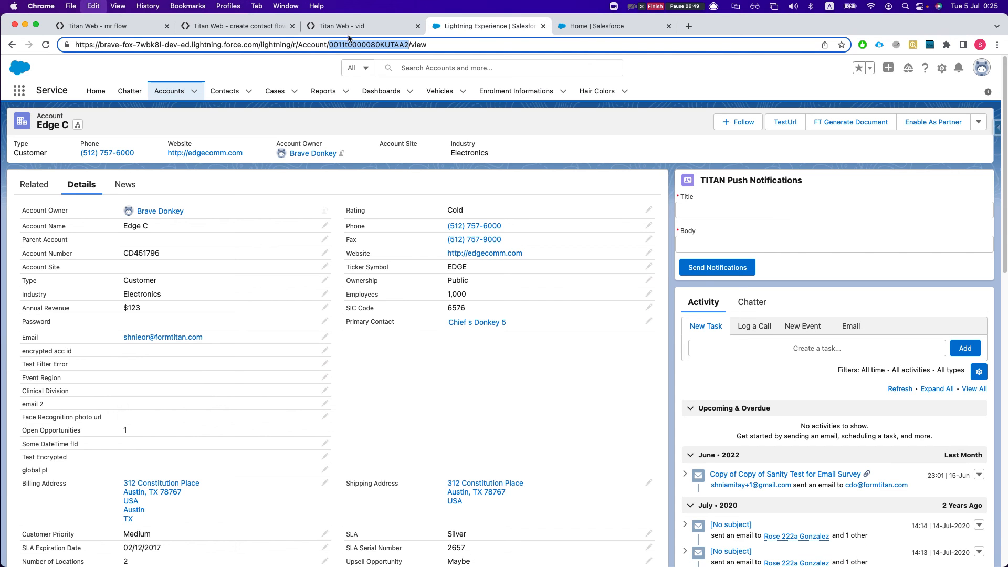
pyautogui.click(362, 26)
pyautogui.press('super+v')
pyautogui.press('super+v')
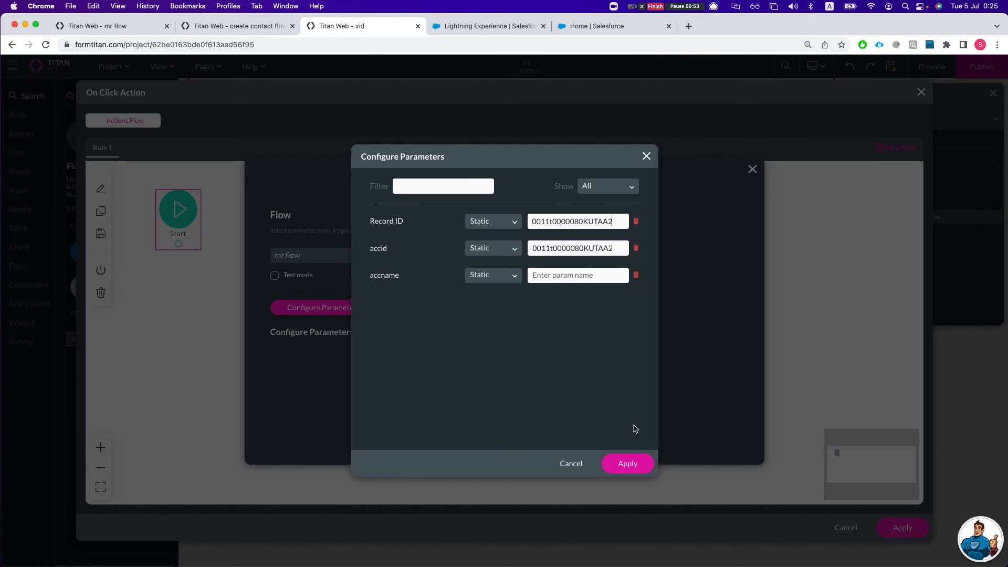
pyautogui.click(627, 463)
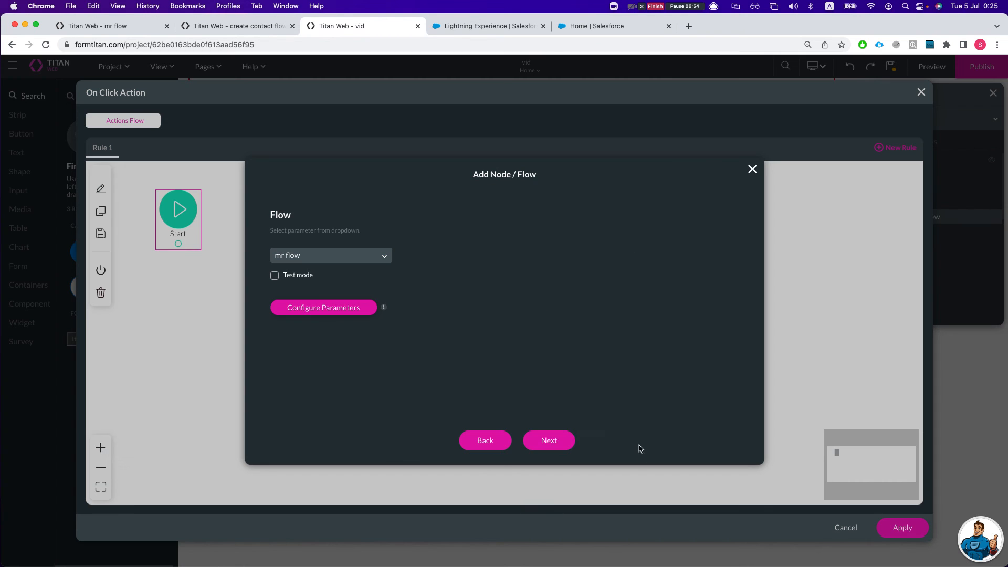
pyautogui.click(561, 440)
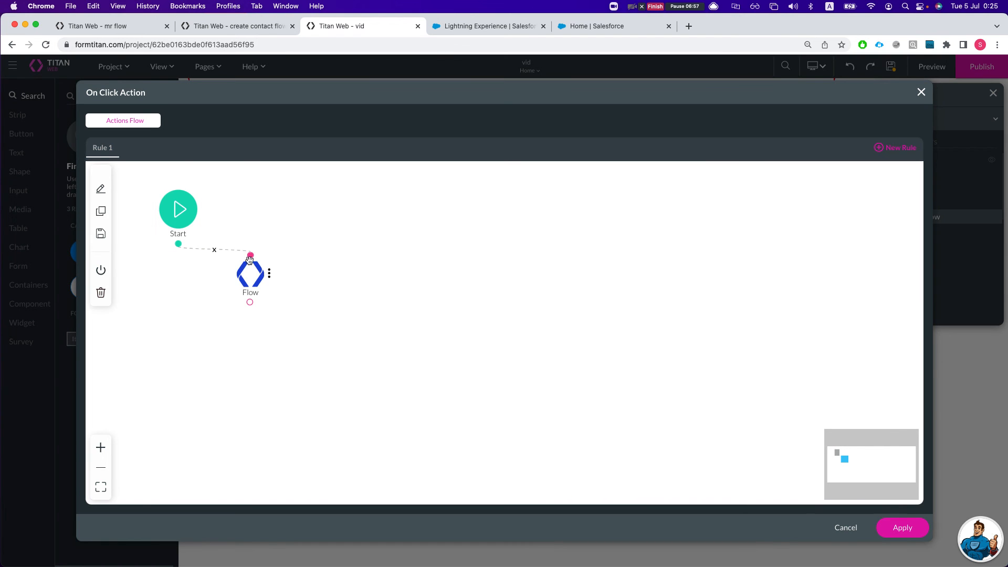
pyautogui.click(902, 528)
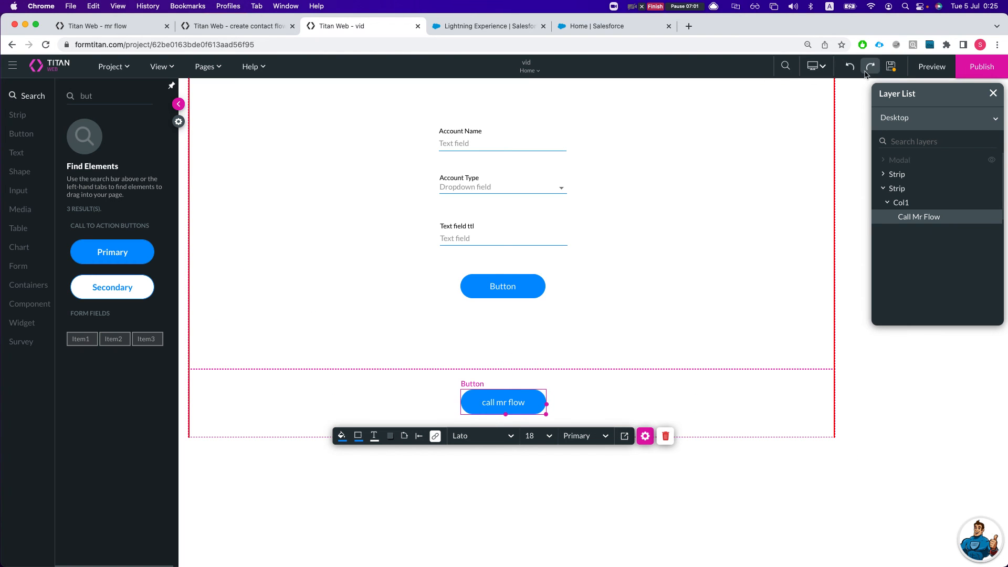
# Preview the vid project and trigger its call mr flow button
pyautogui.click(930, 67)
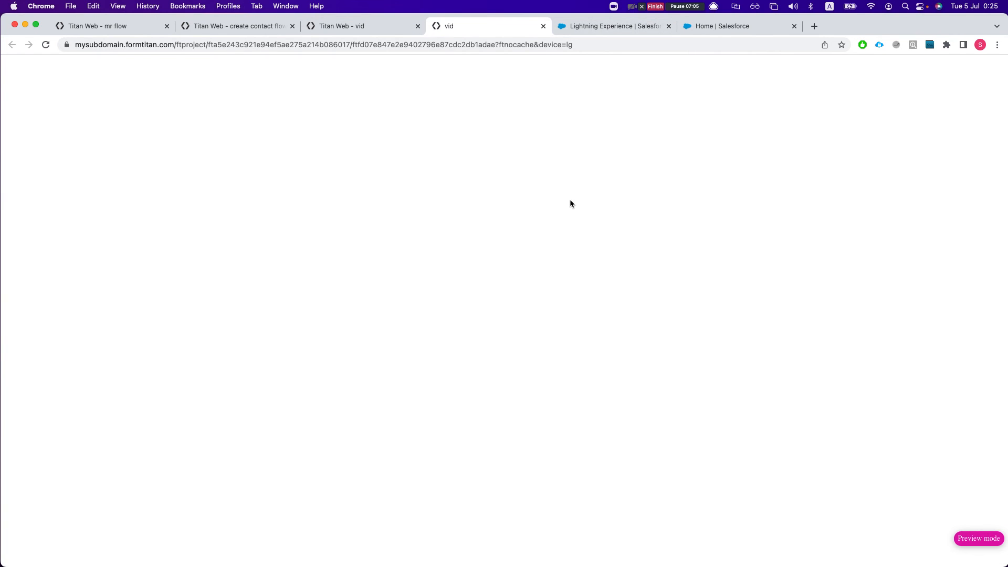
pyautogui.click(353, 408)
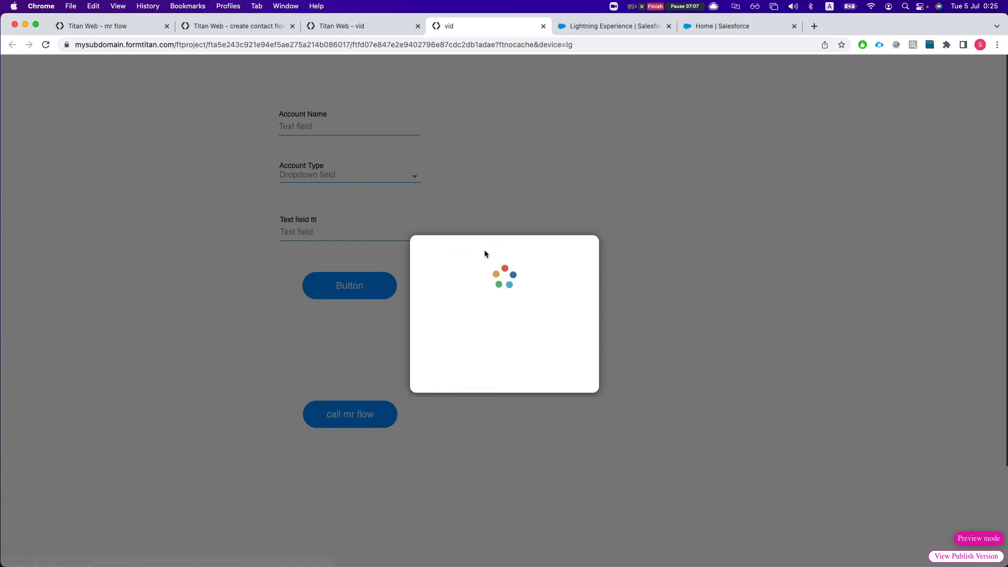
# Open the Titan dashboard from the vid project and show the integration logs in its settings
pyautogui.click(325, 26)
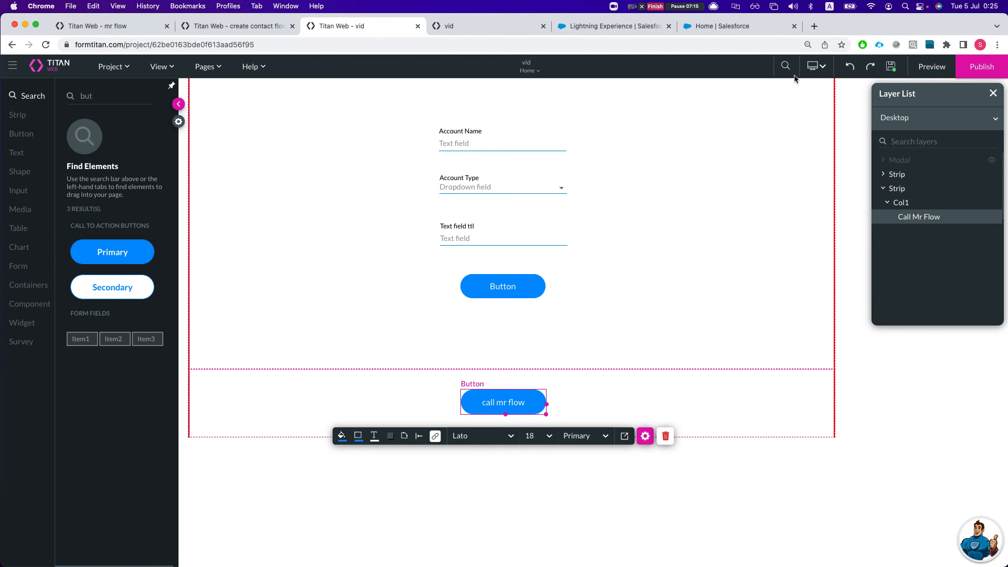
pyautogui.click(50, 71)
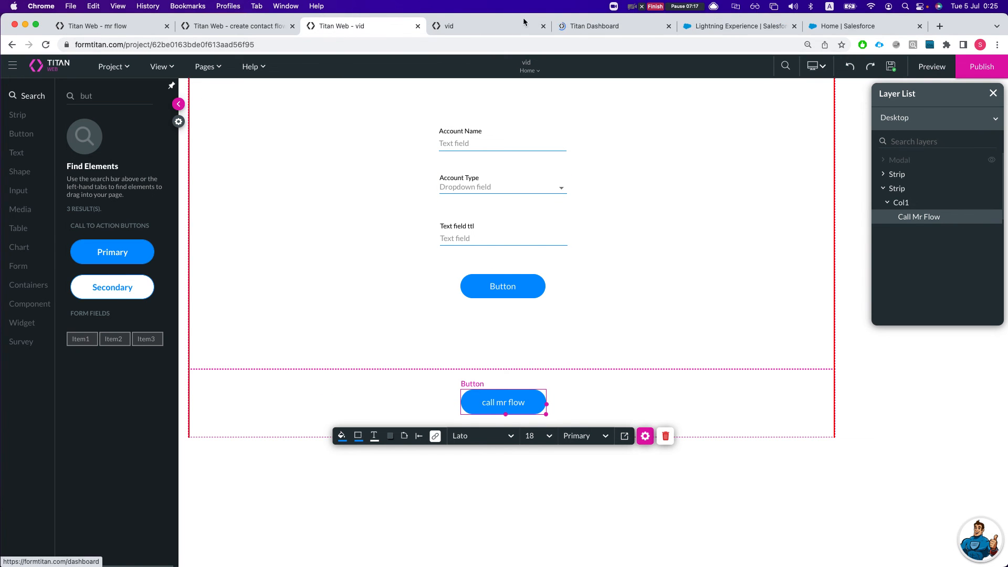
pyautogui.click(582, 27)
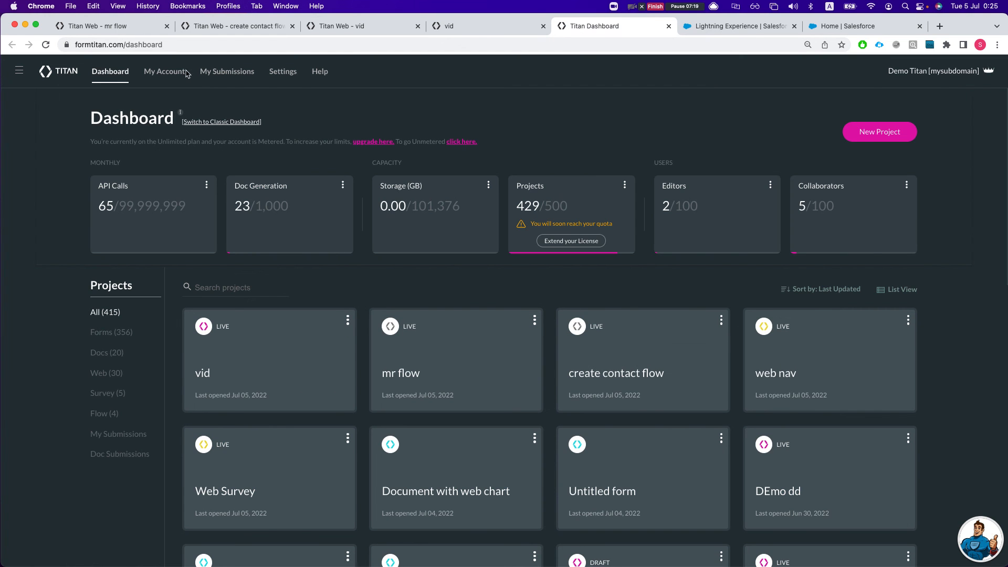
pyautogui.click(284, 71)
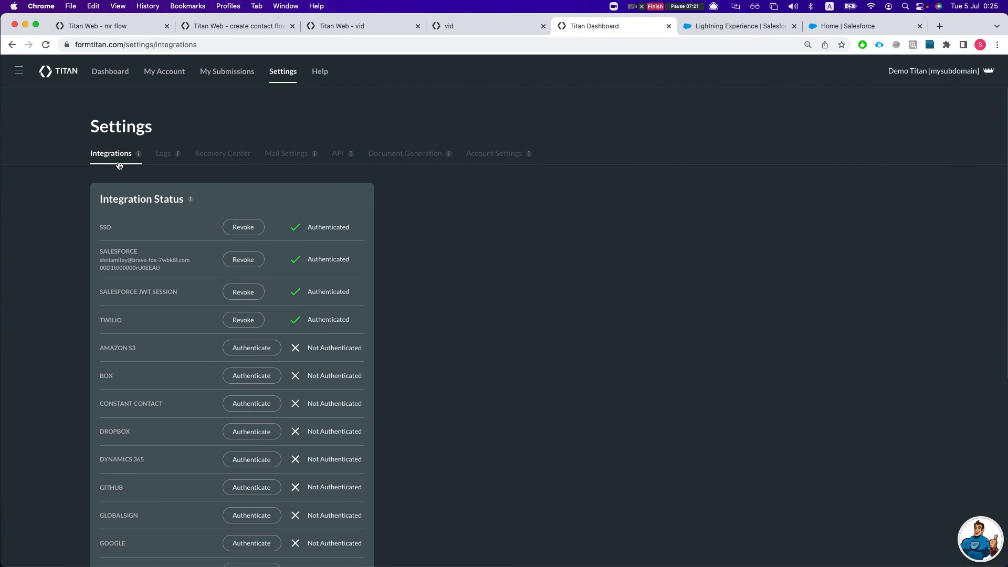
pyautogui.click(165, 157)
# Inspect the create contact flow's workflow log record, and review the mr flow and create contact flow diagrams
pyautogui.scroll(-2, 405, 305)
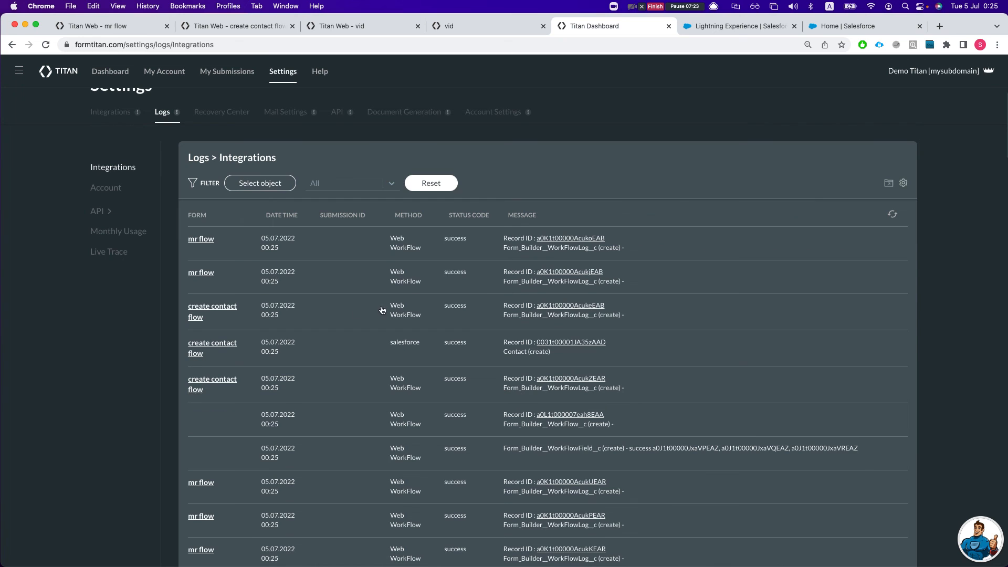
pyautogui.scroll(-1, 493, 282)
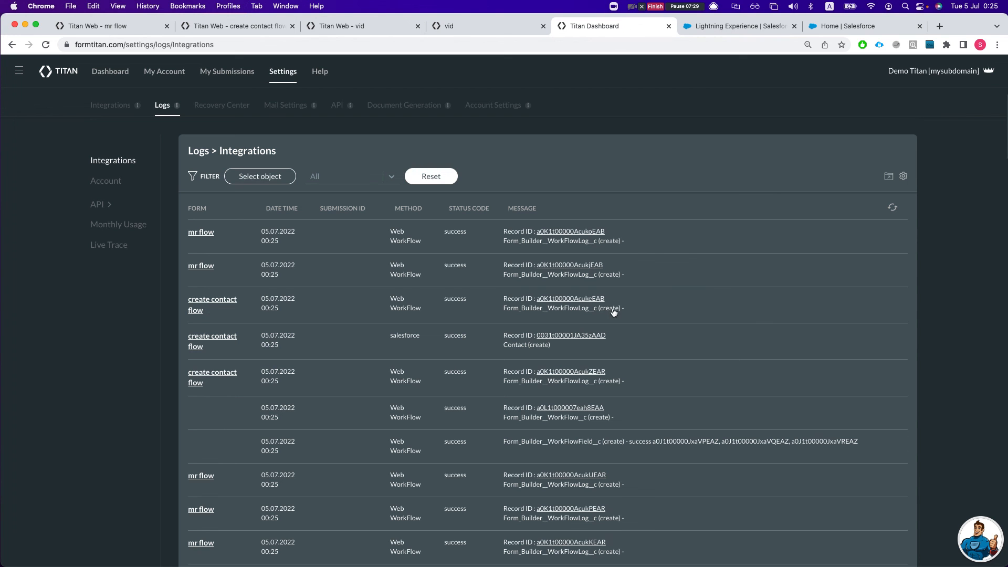
pyautogui.click(559, 303)
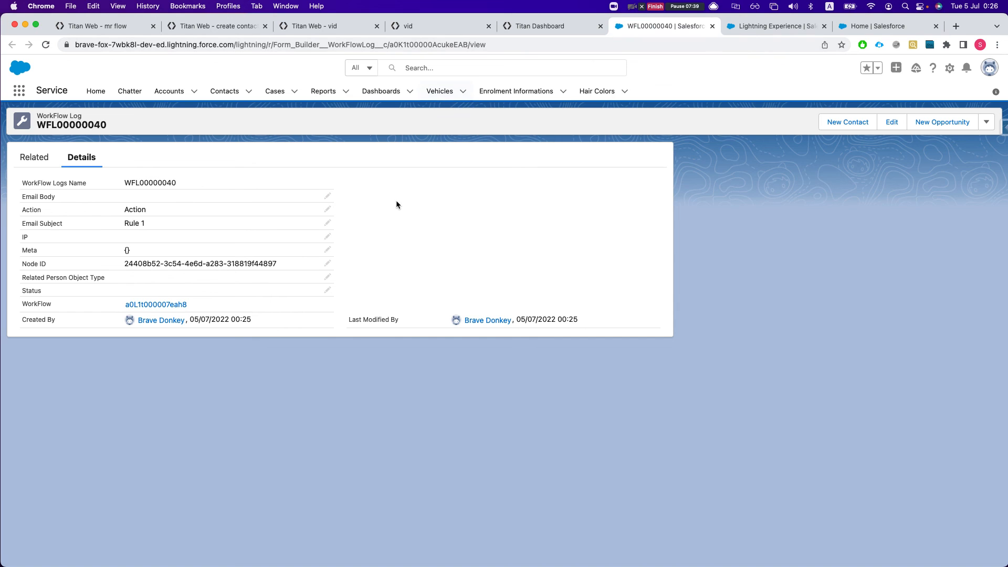
pyautogui.click(116, 29)
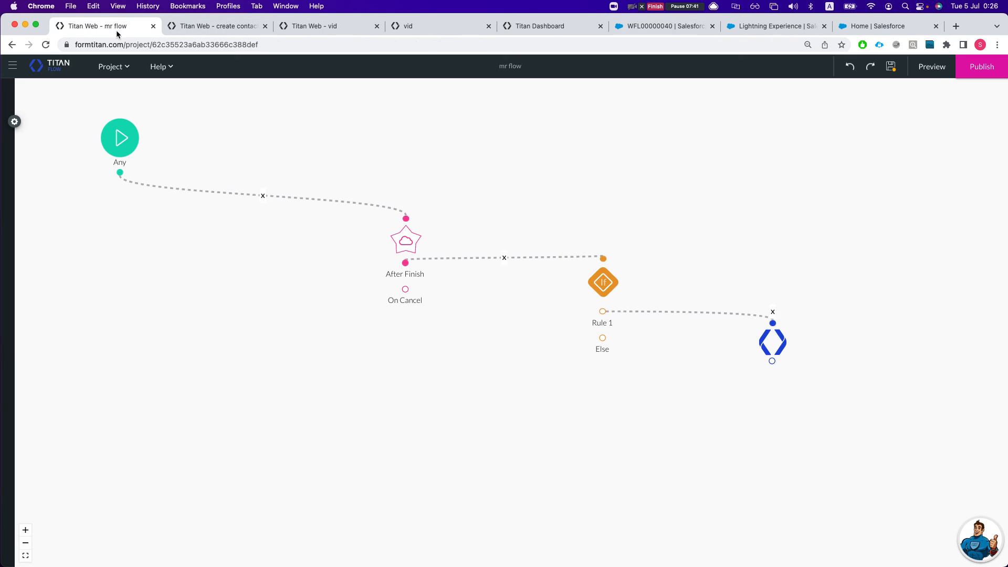
pyautogui.click(181, 27)
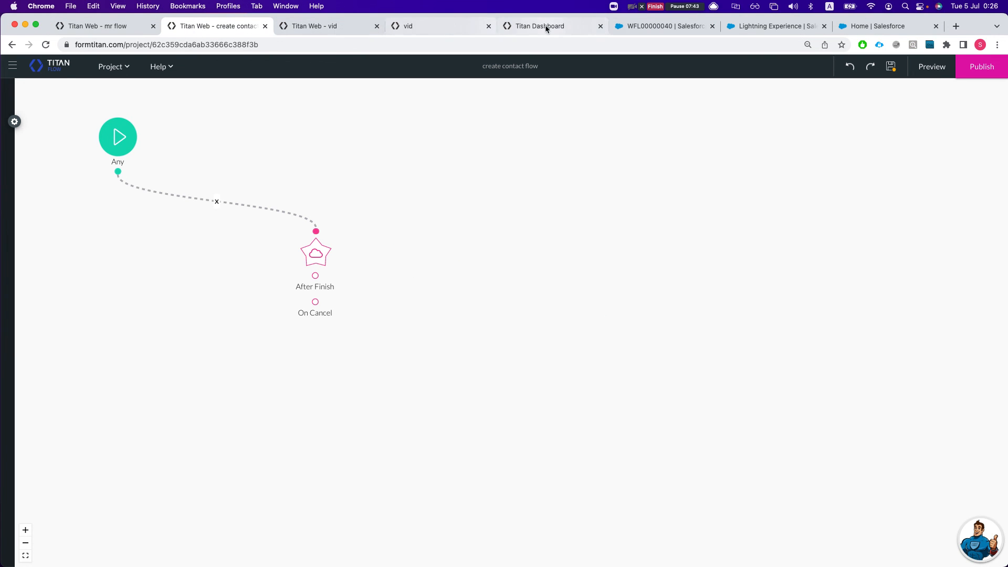
# Open the full list of contacts related to the Edge C account in Salesforce
pyautogui.click(774, 30)
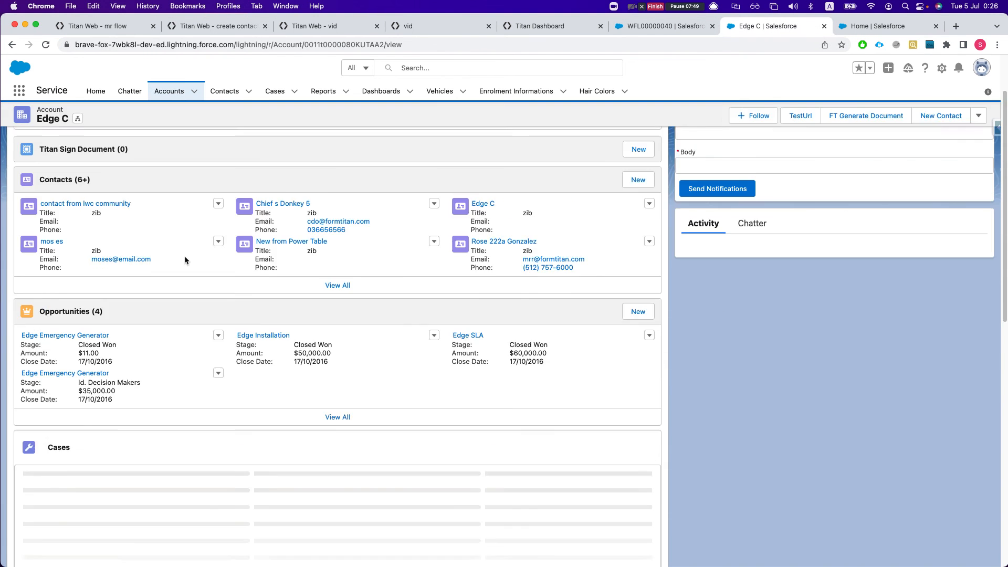
pyautogui.scroll(-2, 182, 257)
pyautogui.scroll(-1, 314, 317)
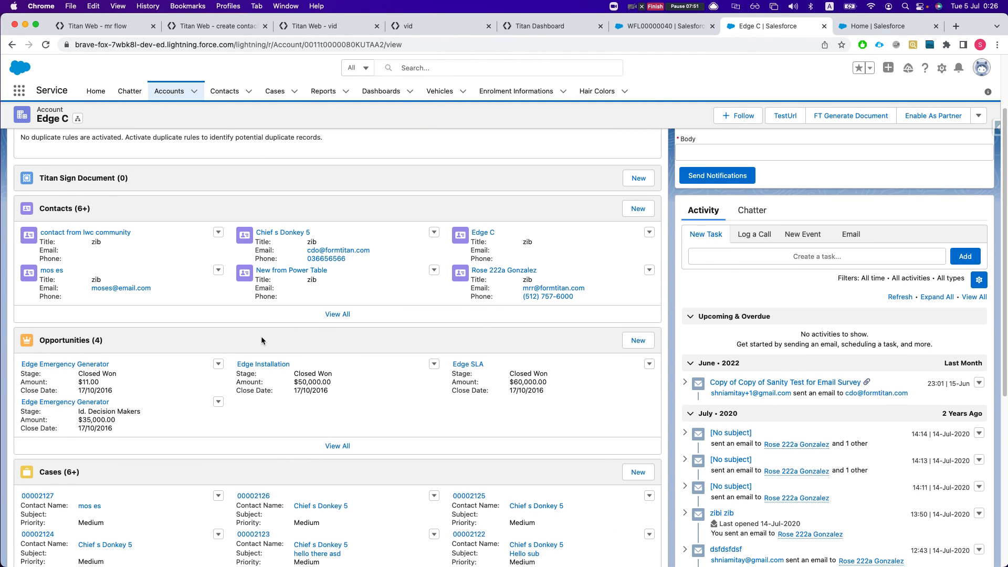
pyautogui.click(345, 315)
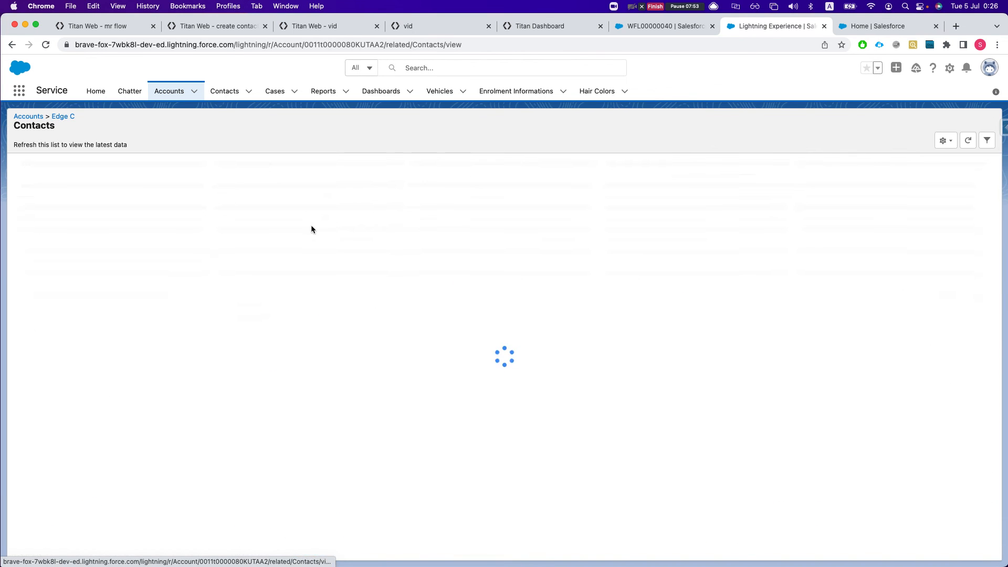
# Find the "hello sub flow" contact in the account's contact list and open its record
pyautogui.press('super+f')
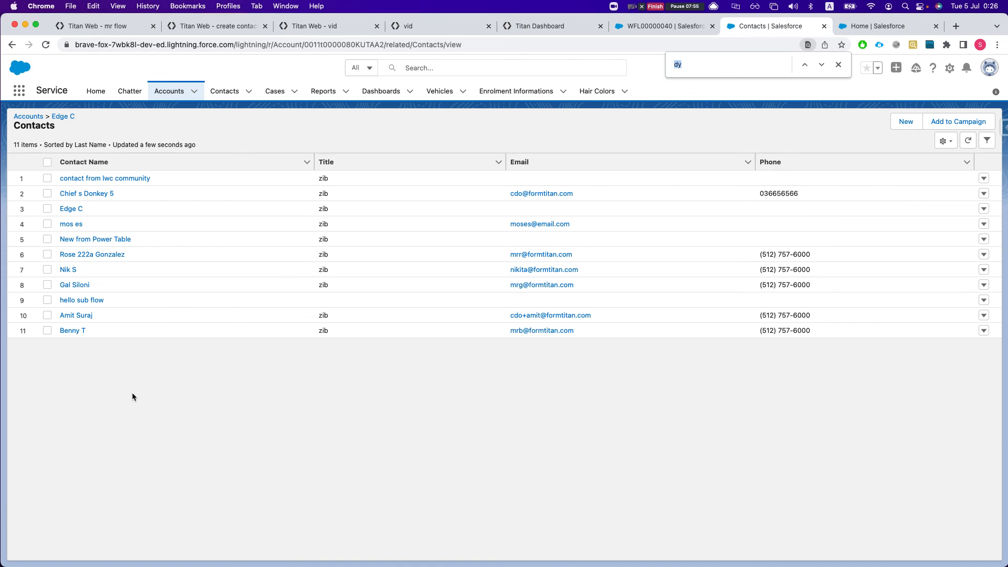
pyautogui.write('mr')
pyautogui.press('BackSpace')
pyautogui.press('BackSpace')
pyautogui.click(94, 301)
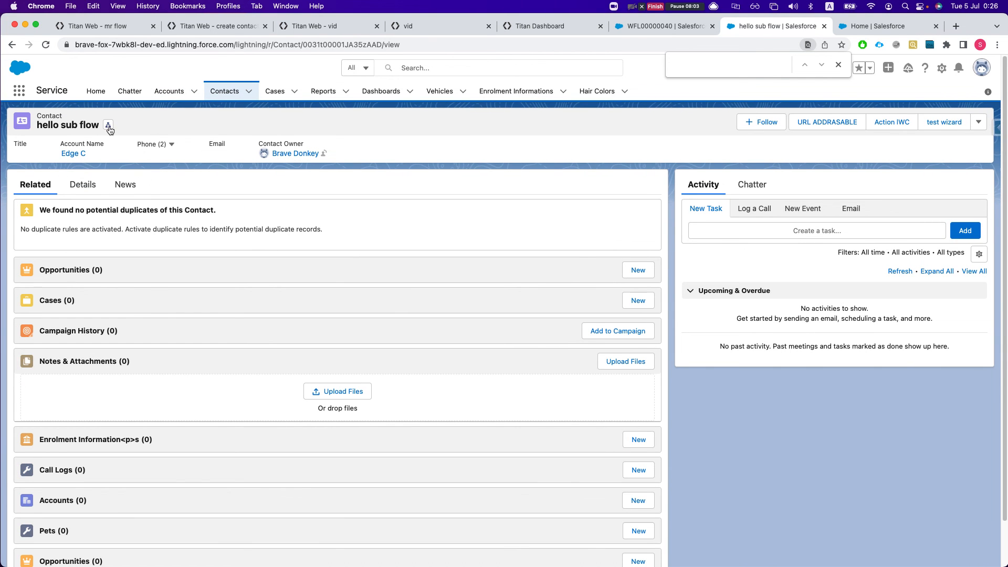
# Open the Burlington Textiles Corp of America account in Salesforce and copy its record ID from the page address
pyautogui.click(169, 91)
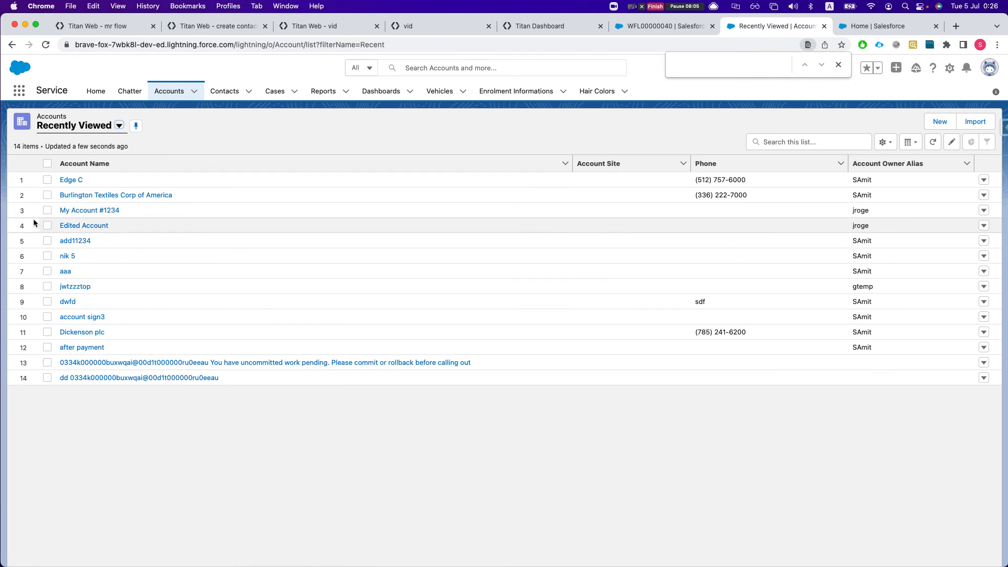
pyautogui.click(84, 195)
pyautogui.click(323, 45)
pyautogui.doubleClick(323, 44)
# In the vid project, open the parameter configuration of the Flow node in the call mr flow button's on-click action
pyautogui.click(314, 26)
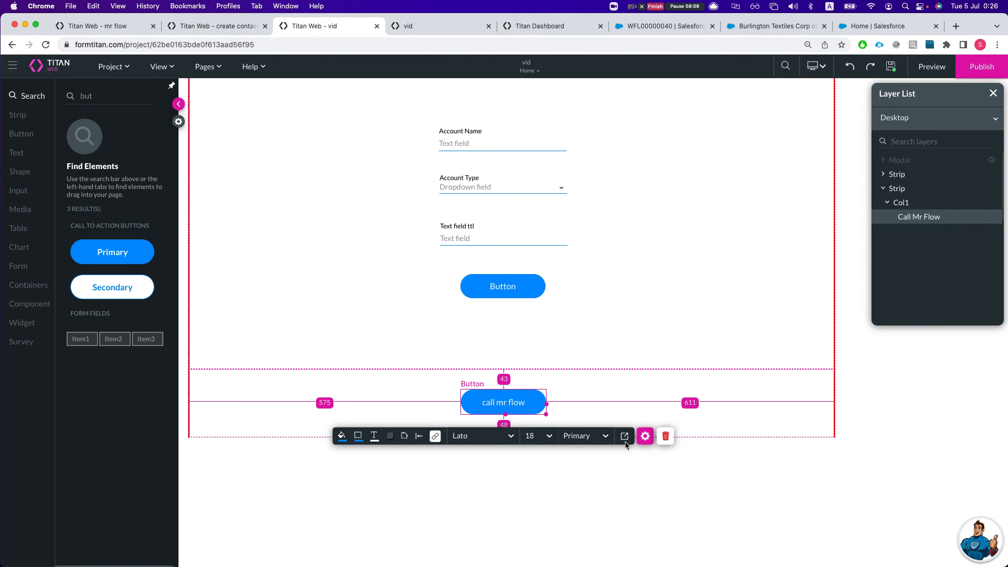
pyautogui.click(435, 436)
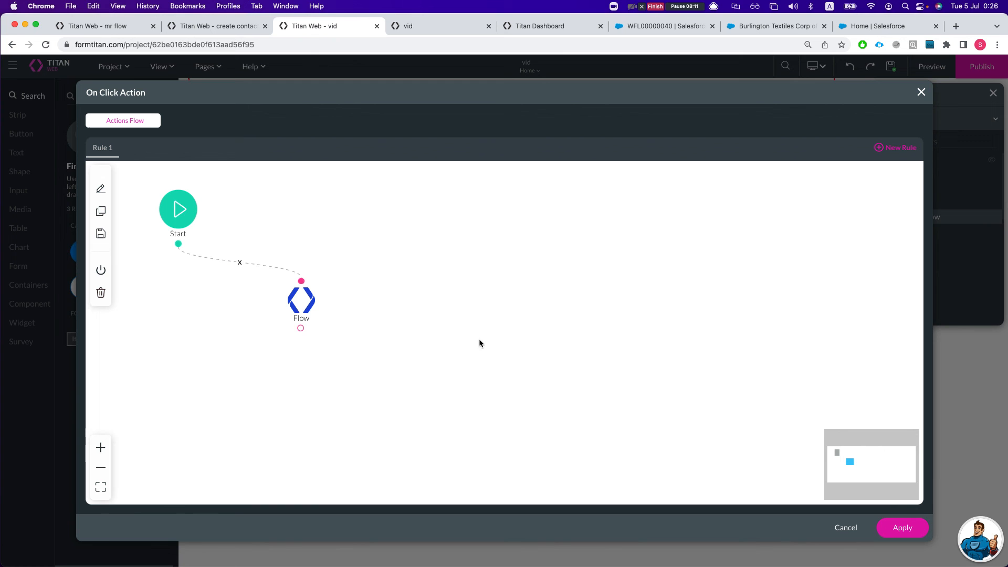
pyautogui.doubleClick(301, 299)
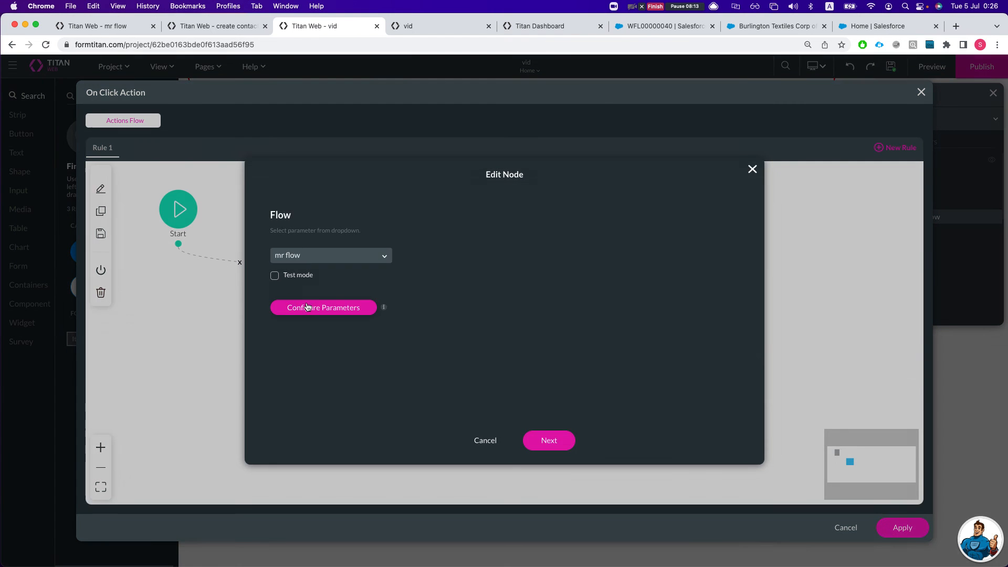
pyautogui.click(346, 308)
# Set the static Record ID and accid parameters to 0011t0000080KUUAA2 and apply the changes to the button's action
pyautogui.doubleClick(544, 245)
pyautogui.write('0011t0000080KUUAA2')
pyautogui.hotkey('shift', 'Tab')
pyautogui.write('0011t0000080KUUAA2')
pyautogui.moveTo(549, 251); pyautogui.dragTo(538, 250)
pyautogui.click(535, 248)
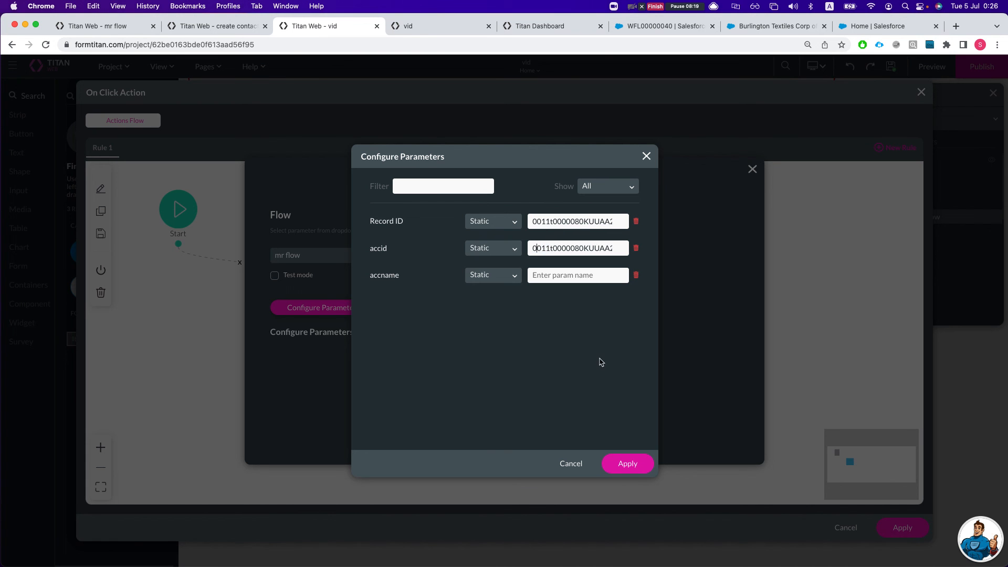
pyautogui.click(624, 463)
pyautogui.click(548, 440)
pyautogui.click(568, 440)
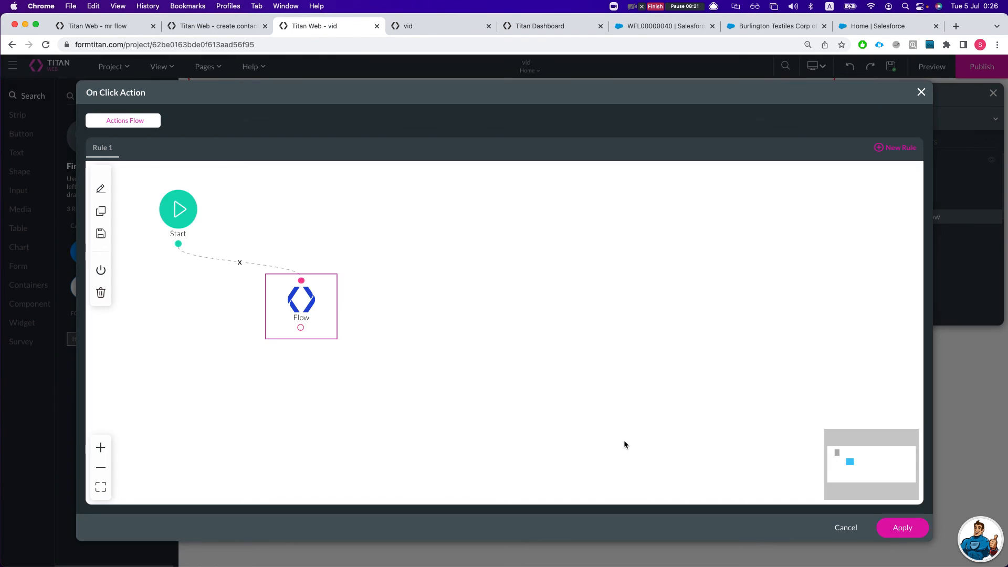
pyautogui.click(901, 528)
# Save the vid project and run mr flow from its button in the preview
pyautogui.click(889, 68)
pyautogui.click(930, 68)
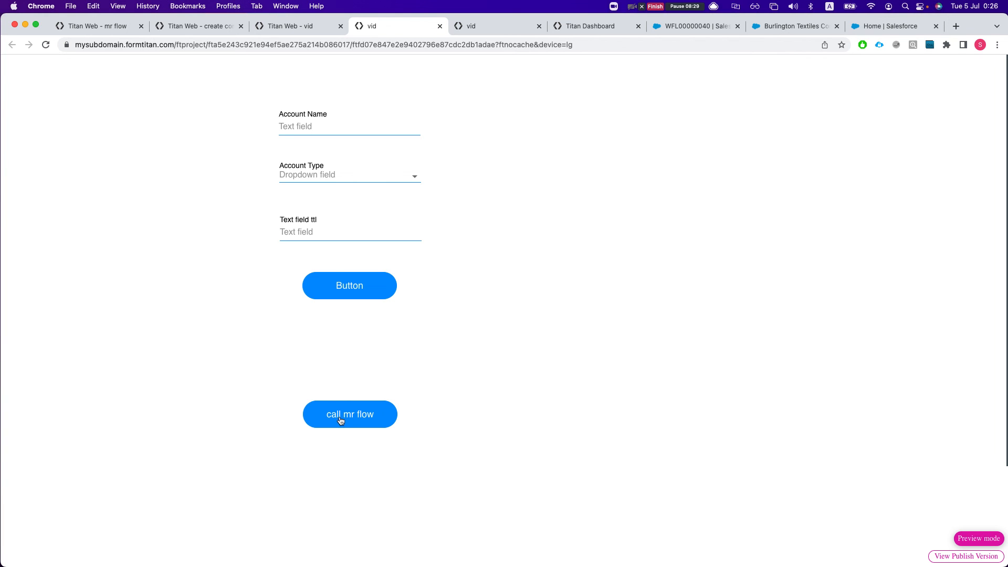
pyautogui.click(339, 418)
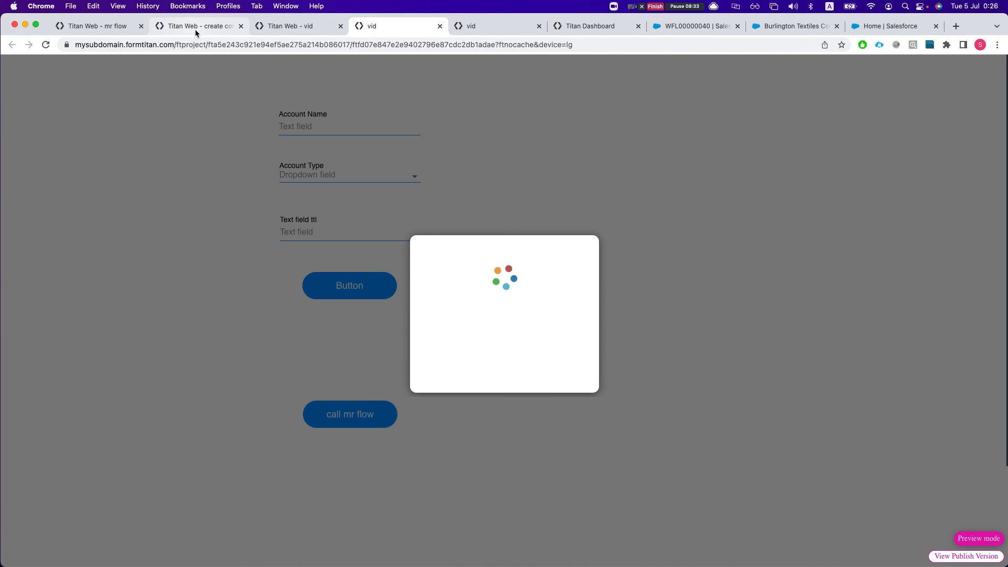
# Refresh the integration logs in the Titan dashboard and examine the newest mr flow, vid and create contact flow entries
pyautogui.click(589, 28)
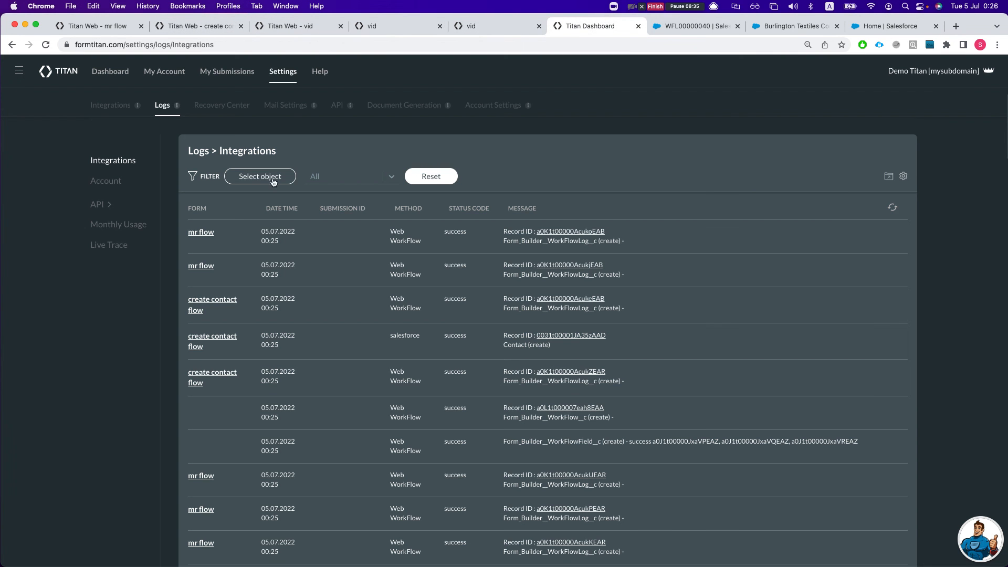
pyautogui.click(891, 207)
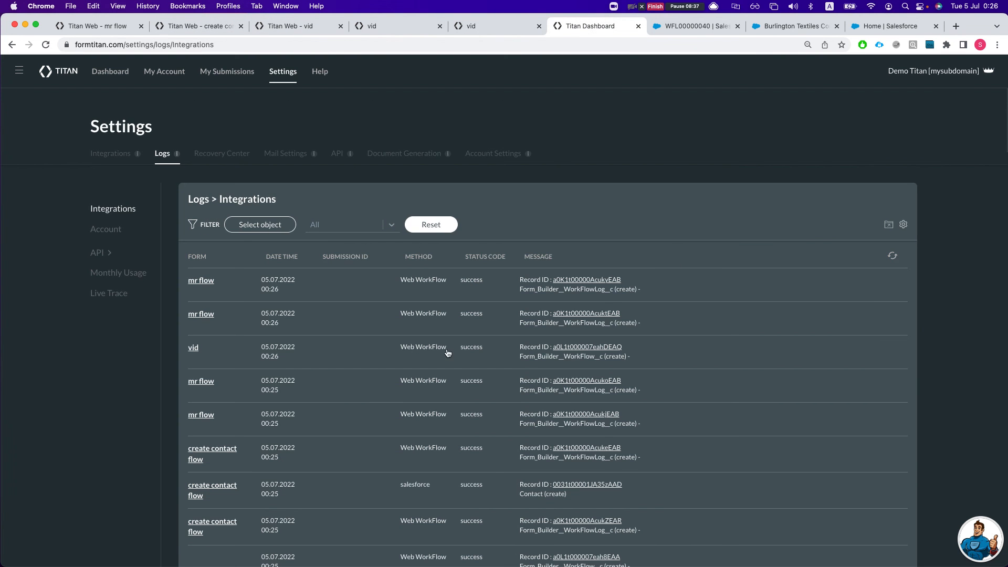
pyautogui.scroll(-1, 250, 343)
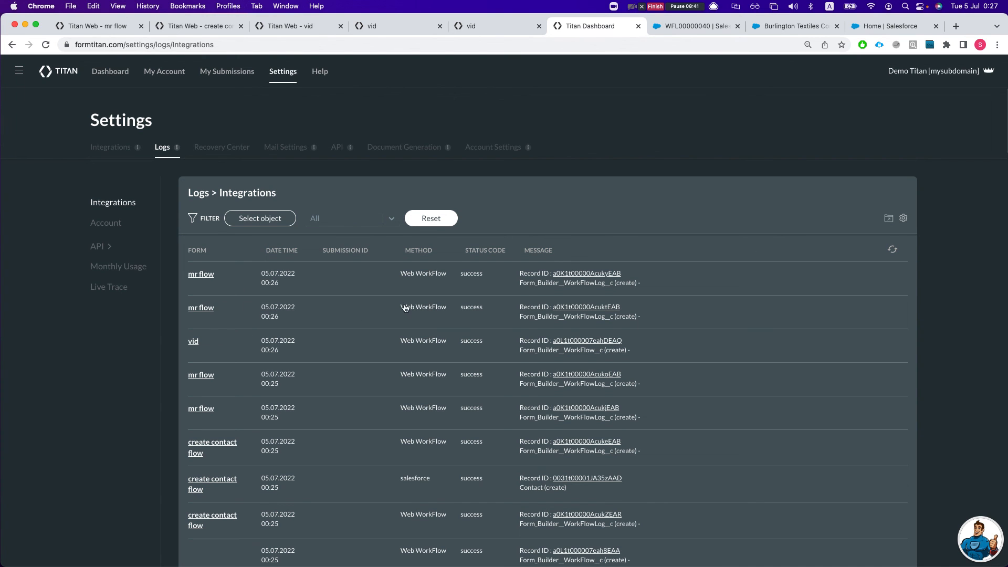
pyautogui.click(893, 249)
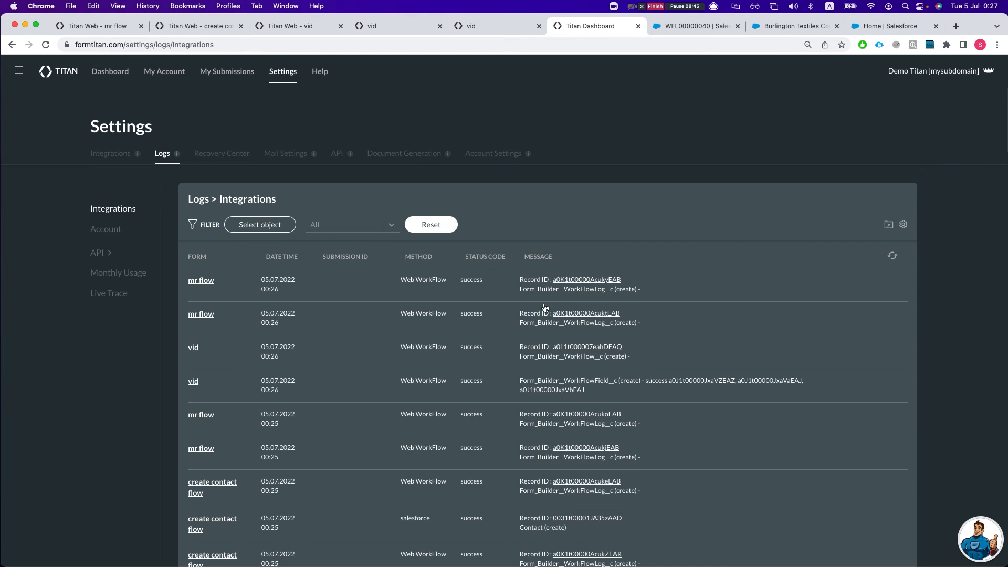
pyautogui.scroll(-2, 282, 468)
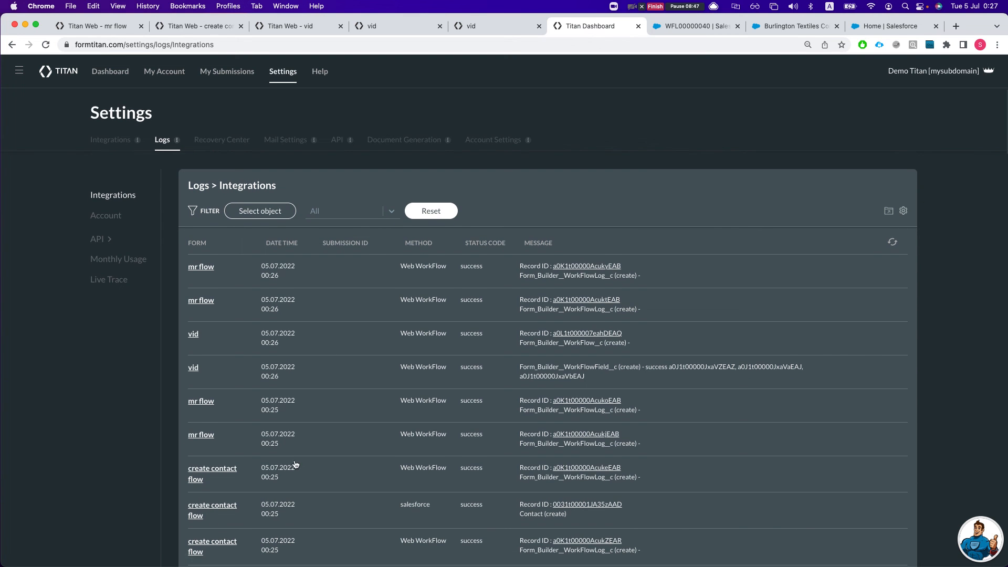
pyautogui.scroll(-1, 511, 442)
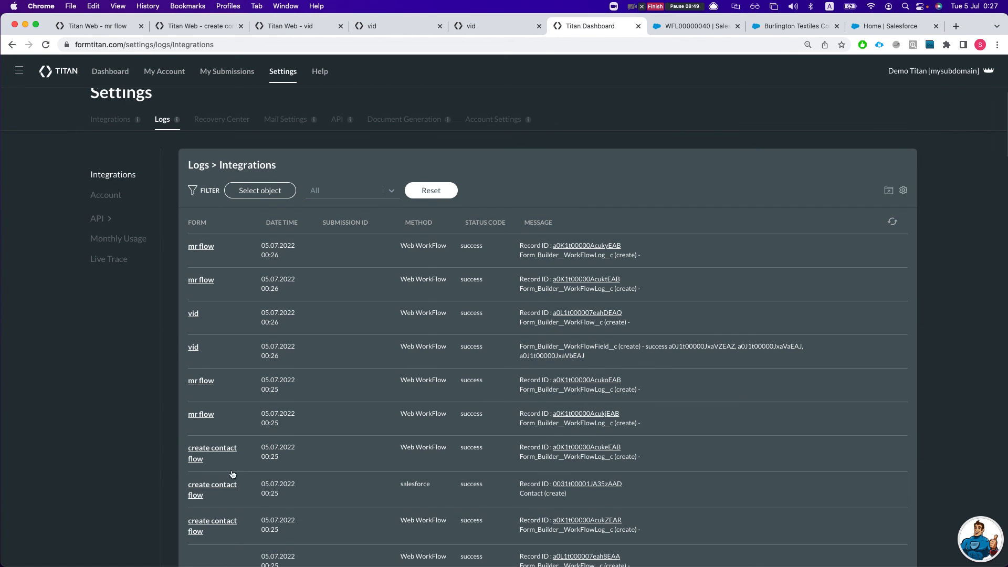
pyautogui.scroll(-1, 397, 446)
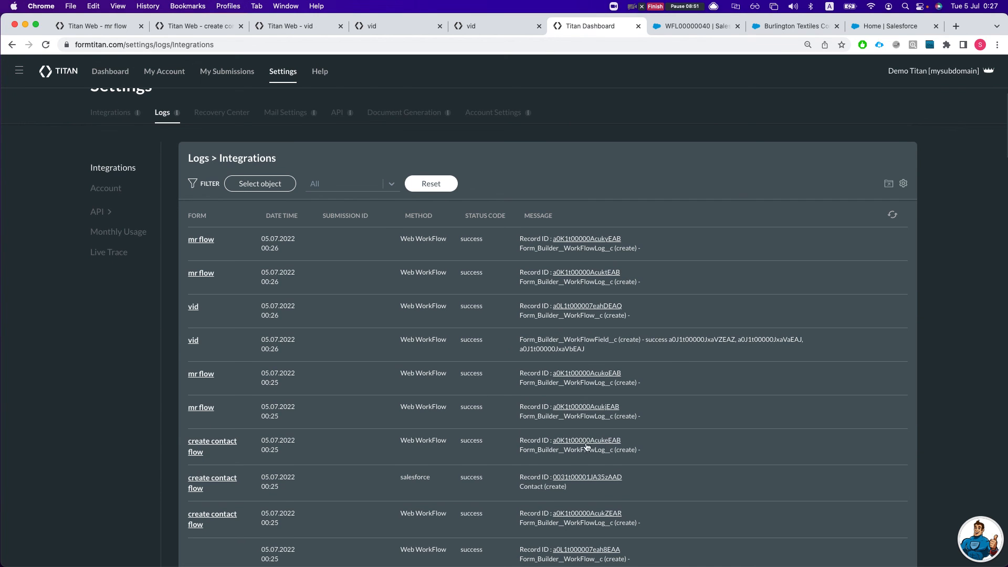
pyautogui.scroll(-1, 498, 449)
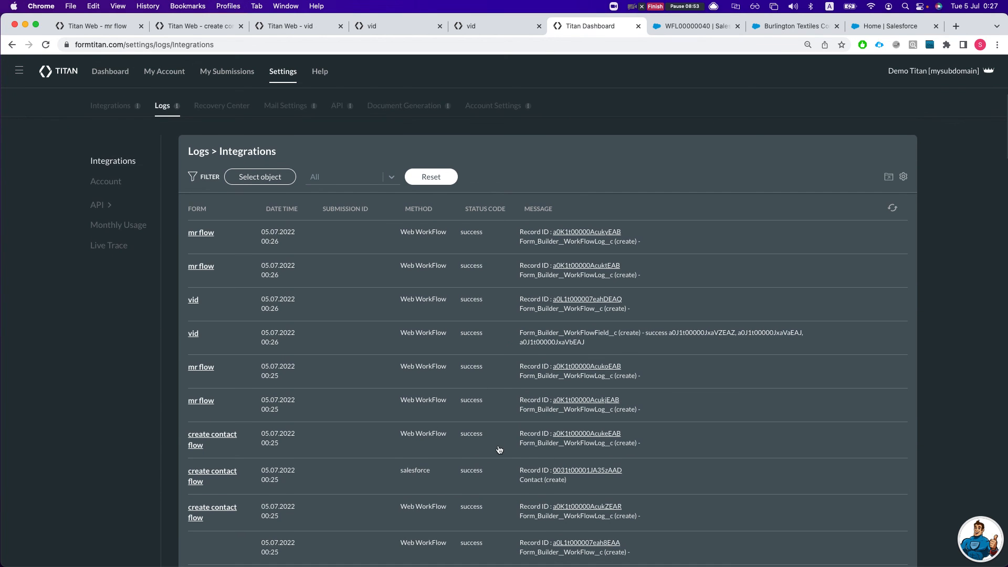
pyautogui.scroll(-1, 586, 480)
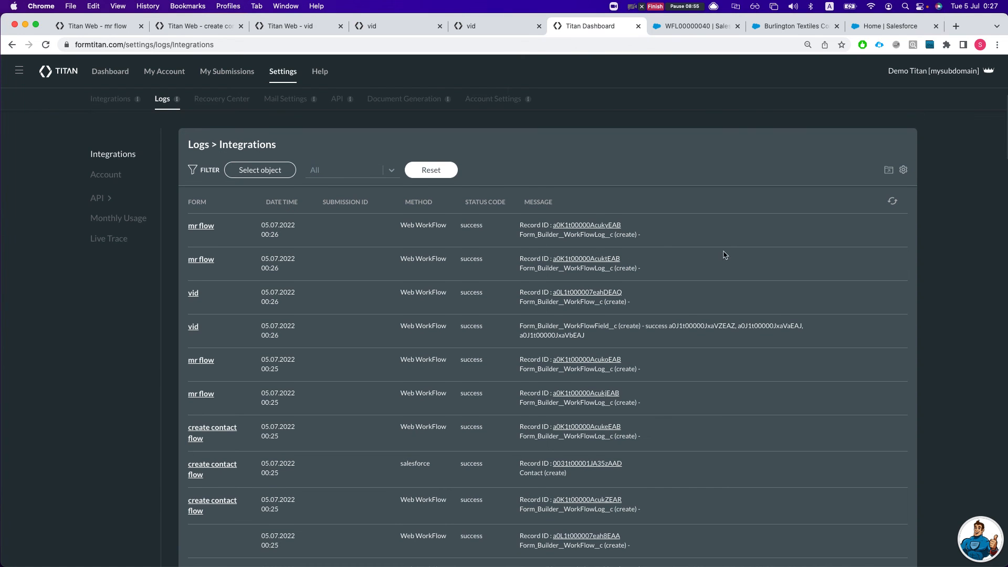